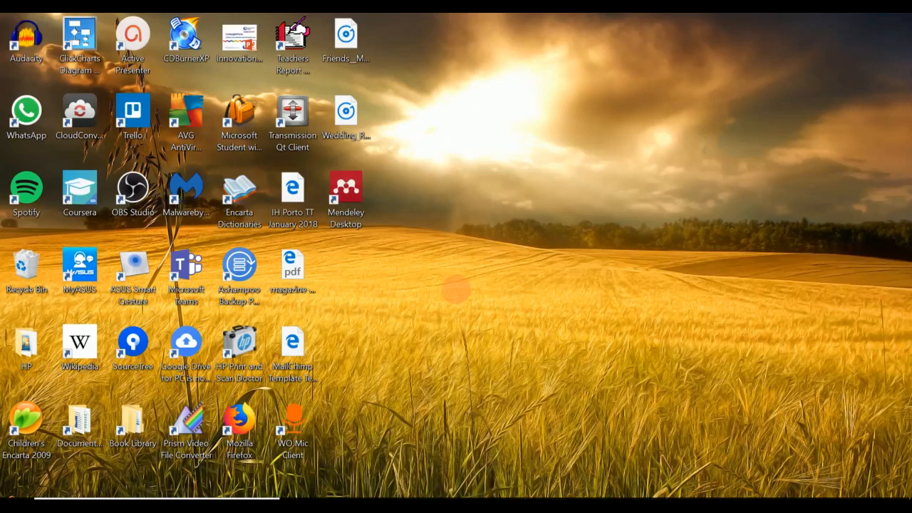
Open Mendeley Desktop in a maximized window and display the documents of the LAPR2_Assignment group.
double_click(356, 197)
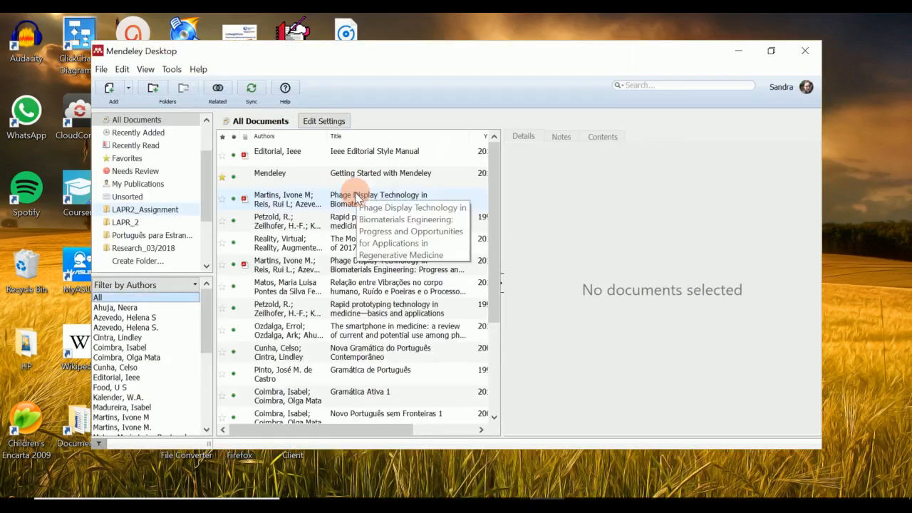
click(775, 52)
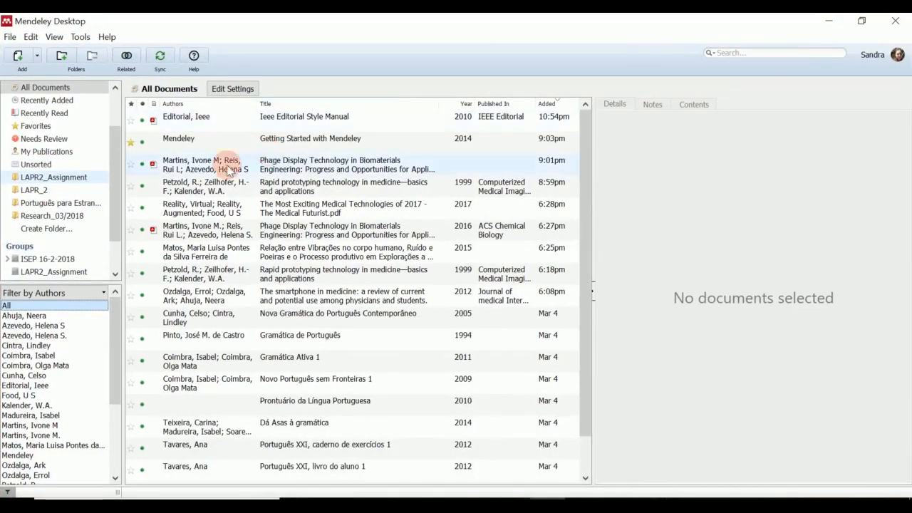
click(114, 272)
click(71, 254)
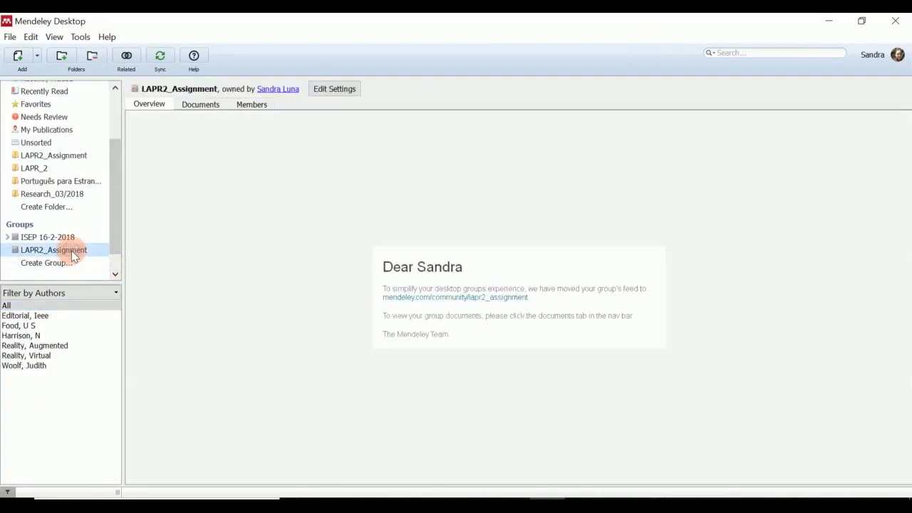
click(197, 114)
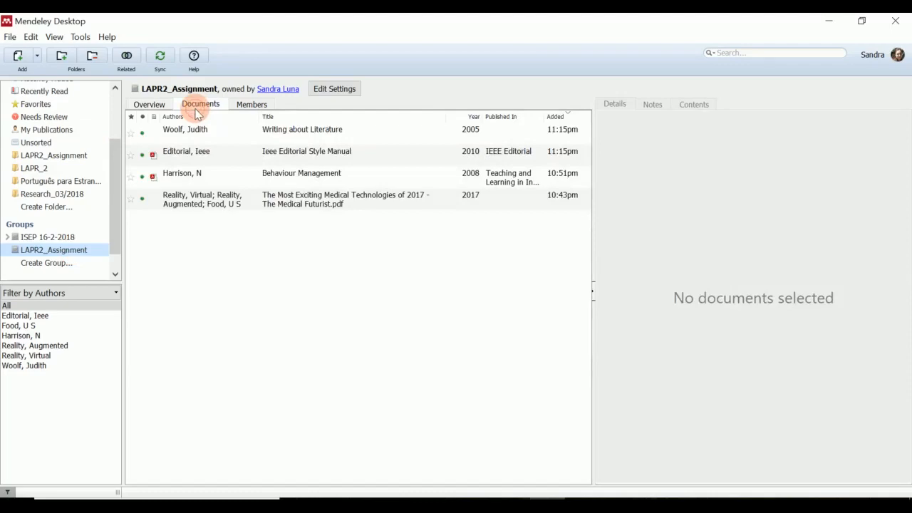
Review the details of each document in the LAPR2_Assignment group, from Writing about Literature to The Most Exciting Medical Technologies of 2017.
click(181, 129)
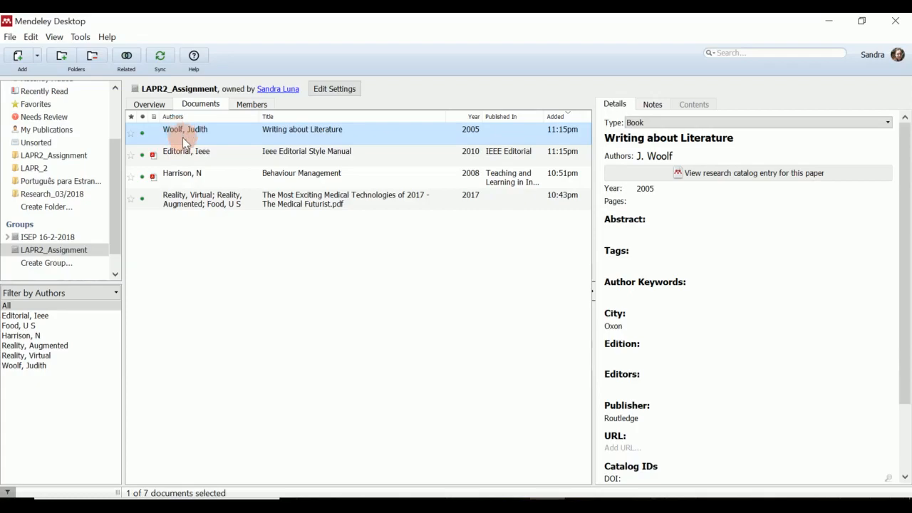
click(185, 152)
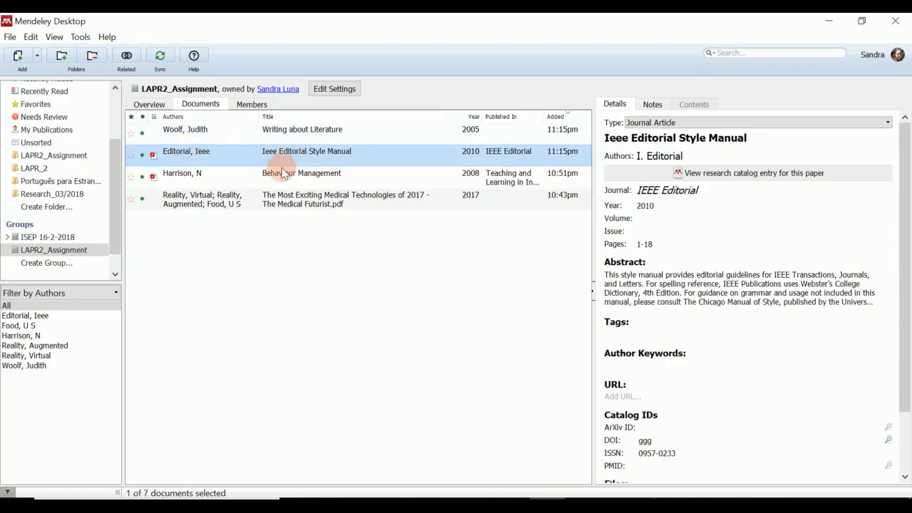
click(212, 174)
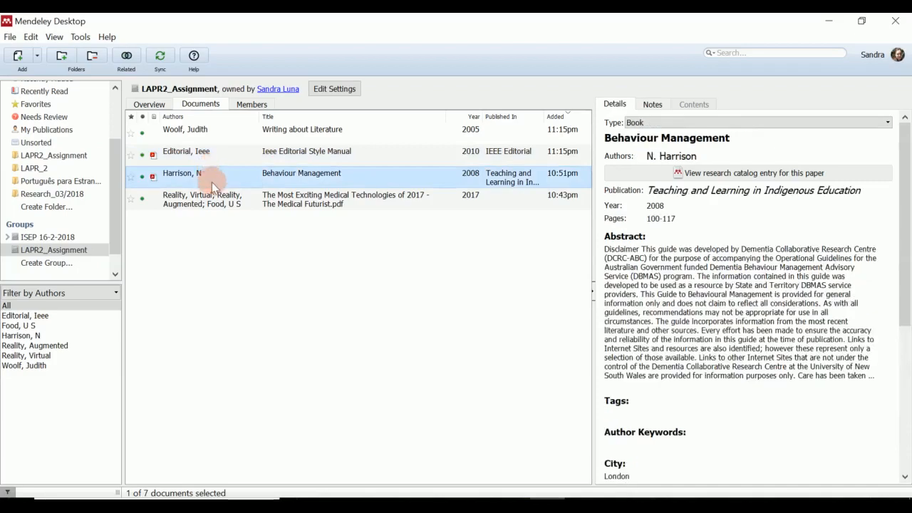
click(206, 202)
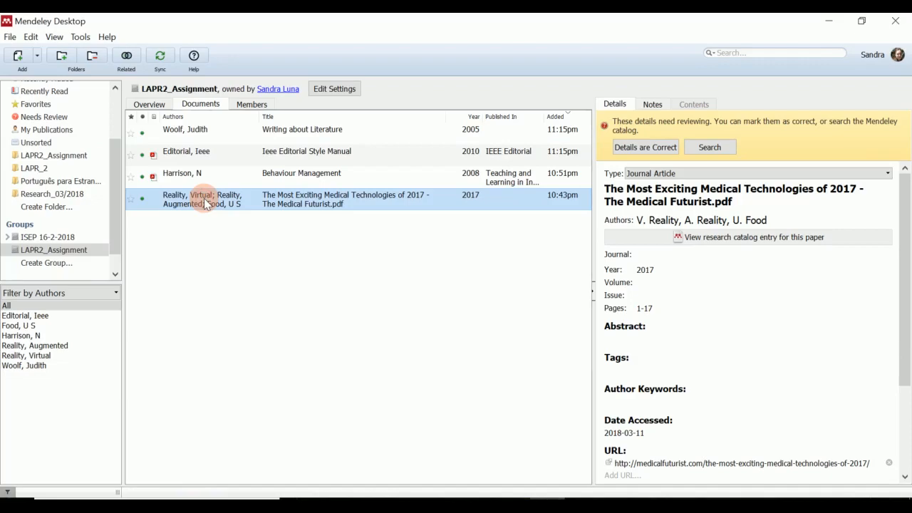
Open the Ieee Editorial Style Manual from the group documents and look through its first pages and reference details.
click(167, 152)
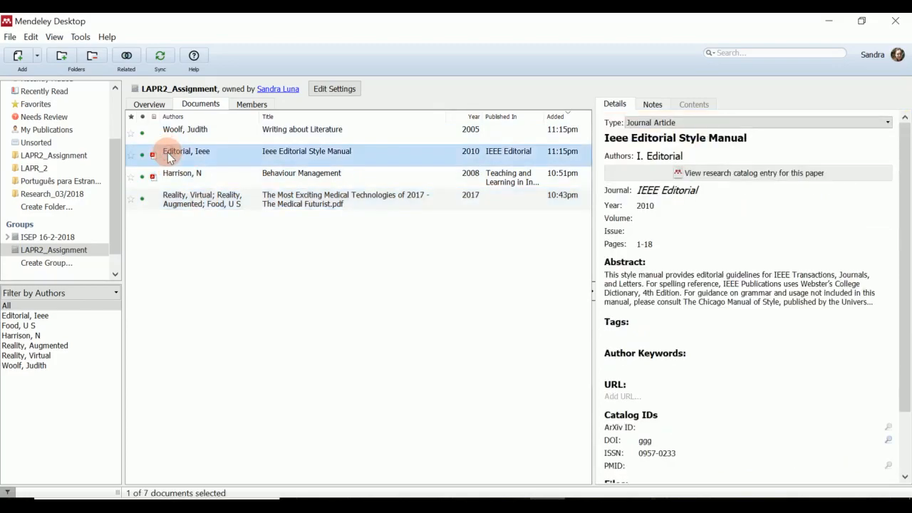
double_click(191, 154)
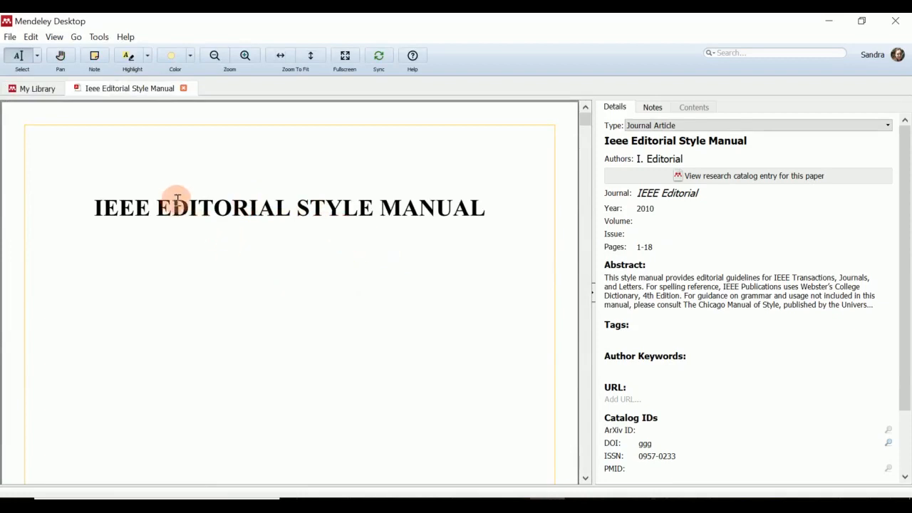
scroll(178, 200, down, 3)
scroll(177, 199, down, 5)
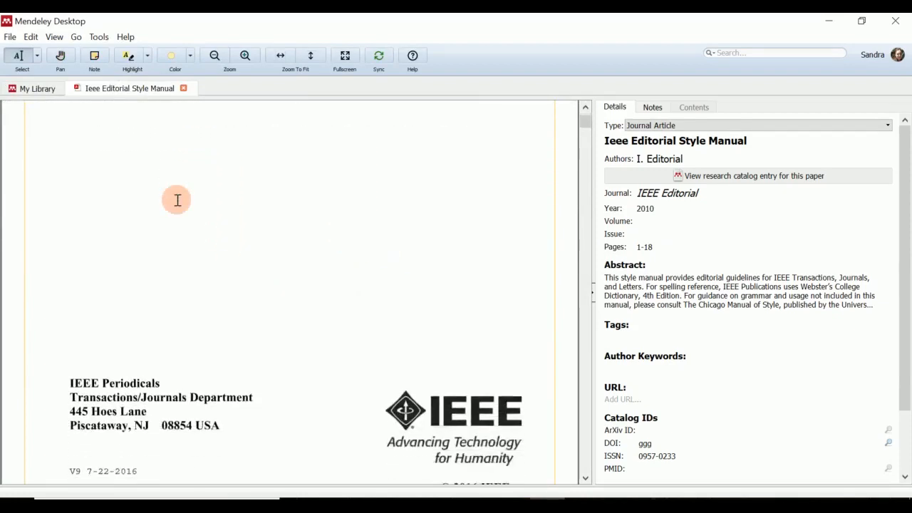
scroll(177, 199, down, 6)
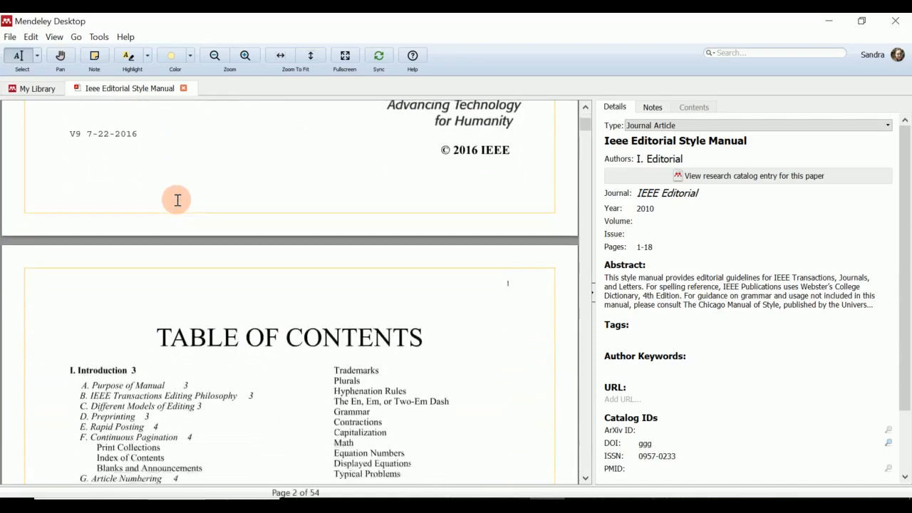
scroll(177, 199, up, 12)
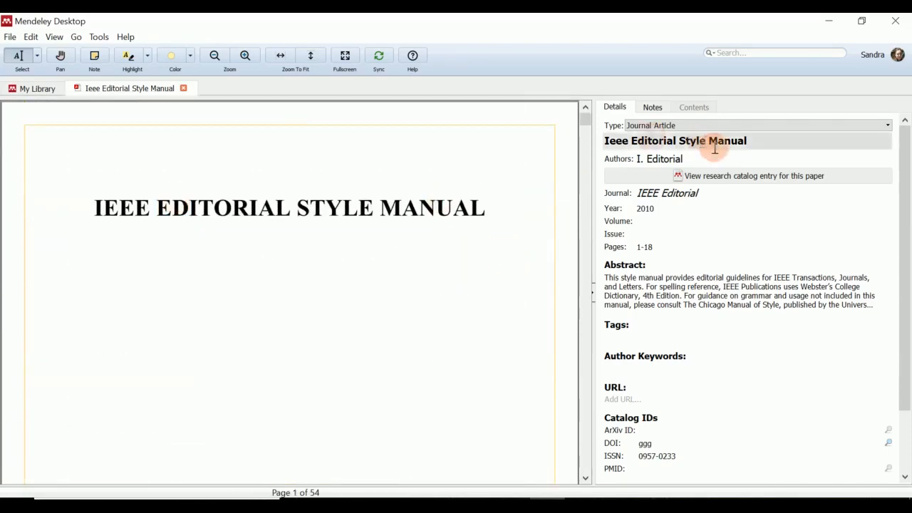
scroll(652, 196, down, 3)
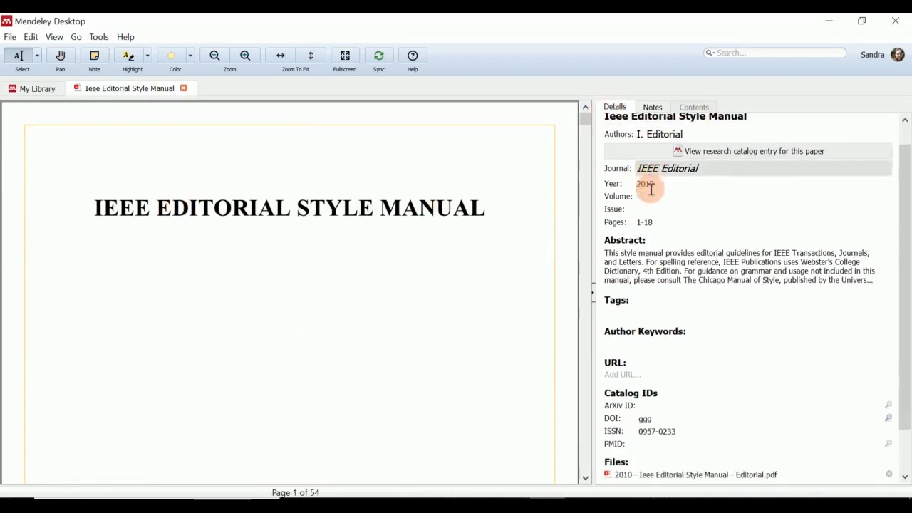
scroll(651, 190, up, 3)
scroll(650, 191, up, 1)
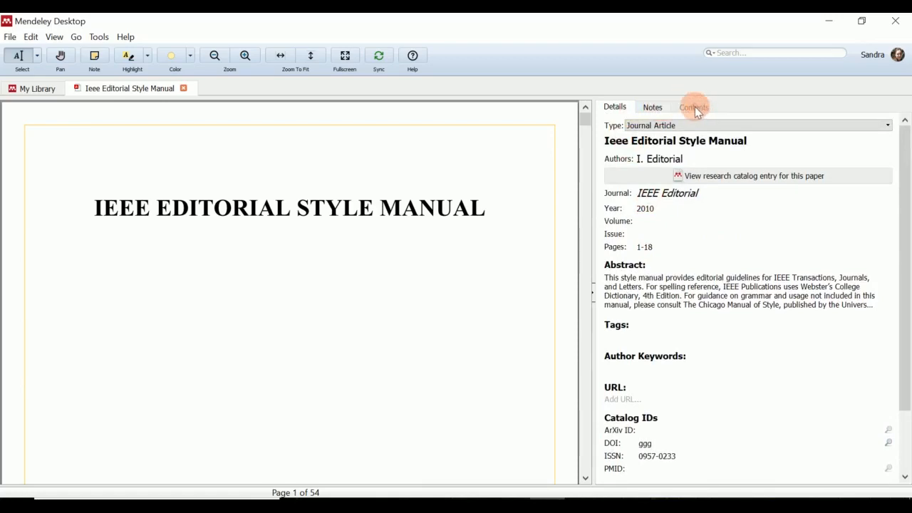
Add the general note "This document is going to be very useful." to the Ieee Editorial Style Manual.
click(654, 108)
click(655, 177)
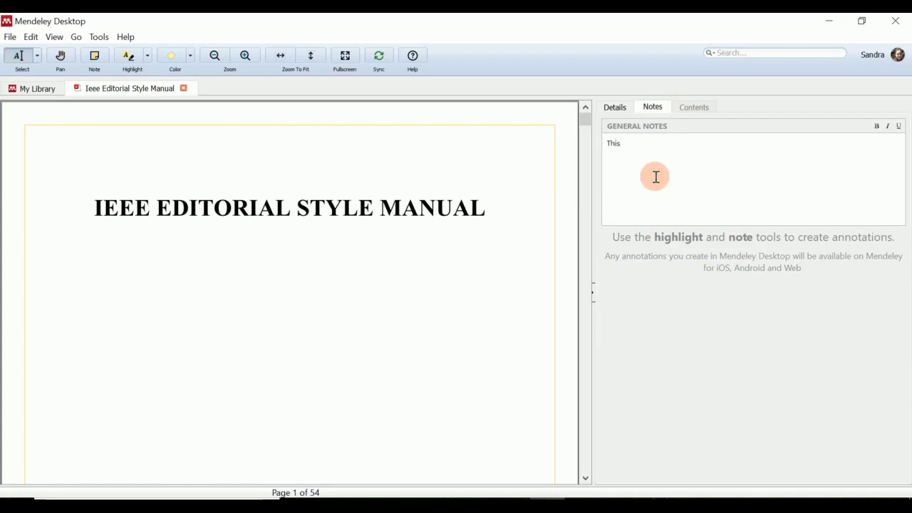
text(This document)
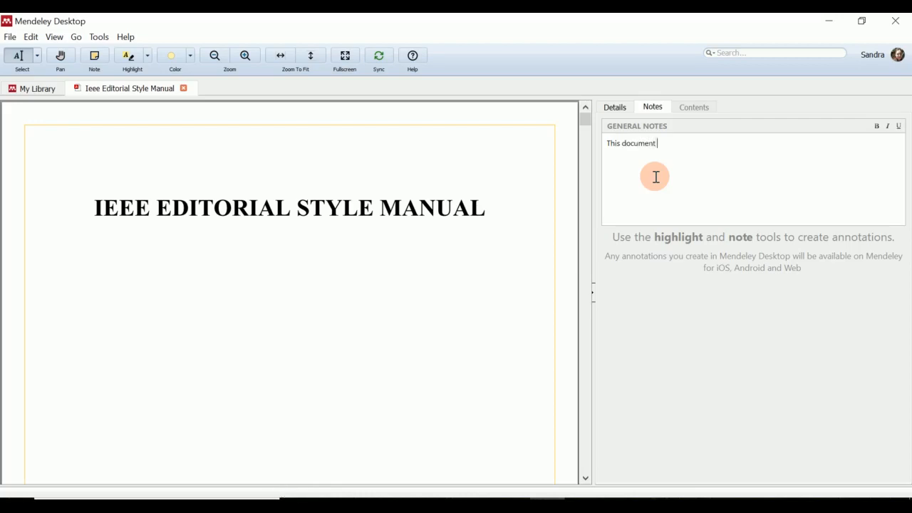
text( is going)
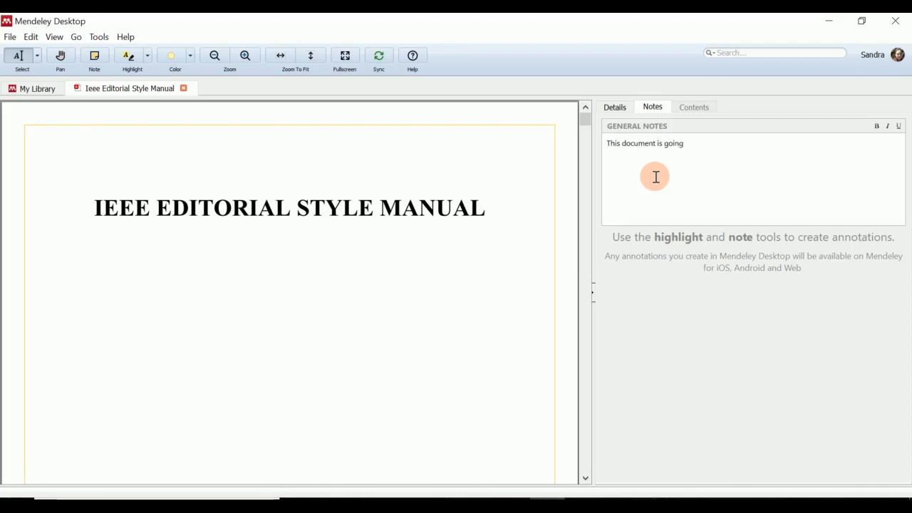
text( to be very useful.)
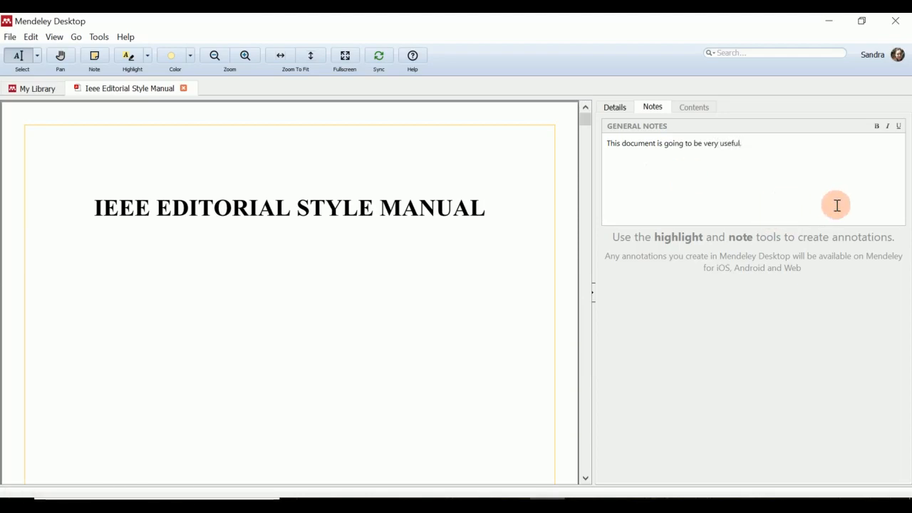
Highlight in yellow section B, IEEE Transactions Editing Philosophy, from "The IEEE's responsibility" through "mathematical material is".
scroll(235, 275, down, 5)
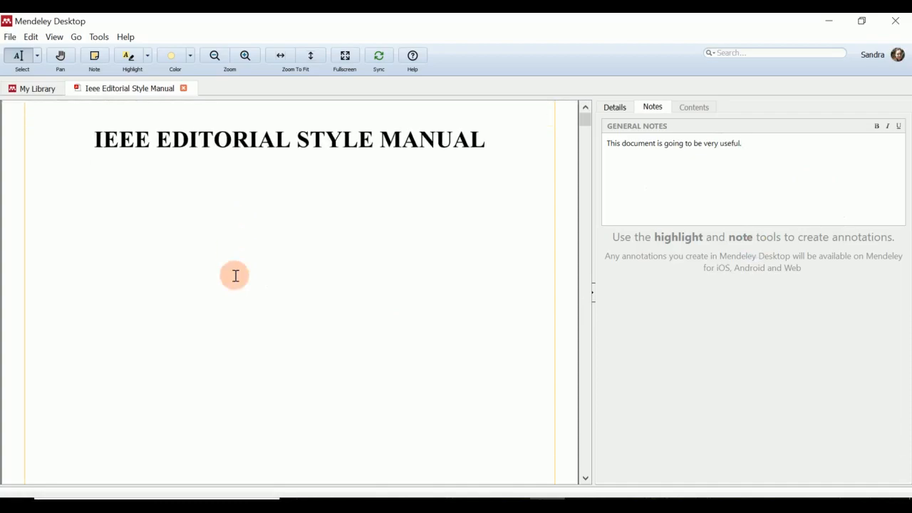
scroll(235, 276, down, 10)
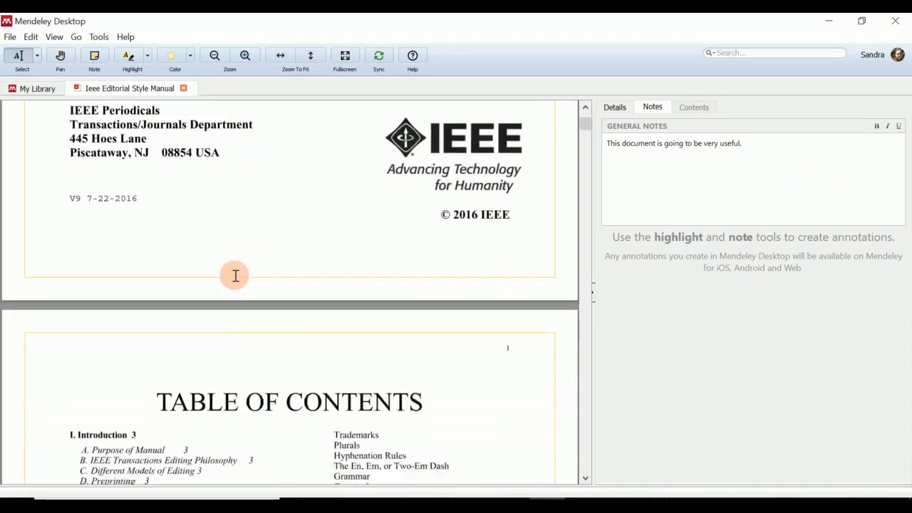
scroll(235, 275, down, 10)
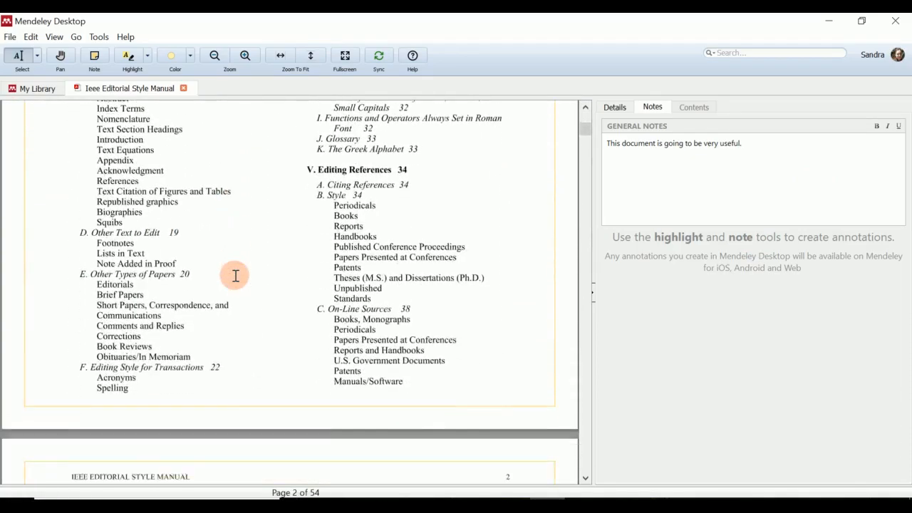
scroll(235, 275, down, 10)
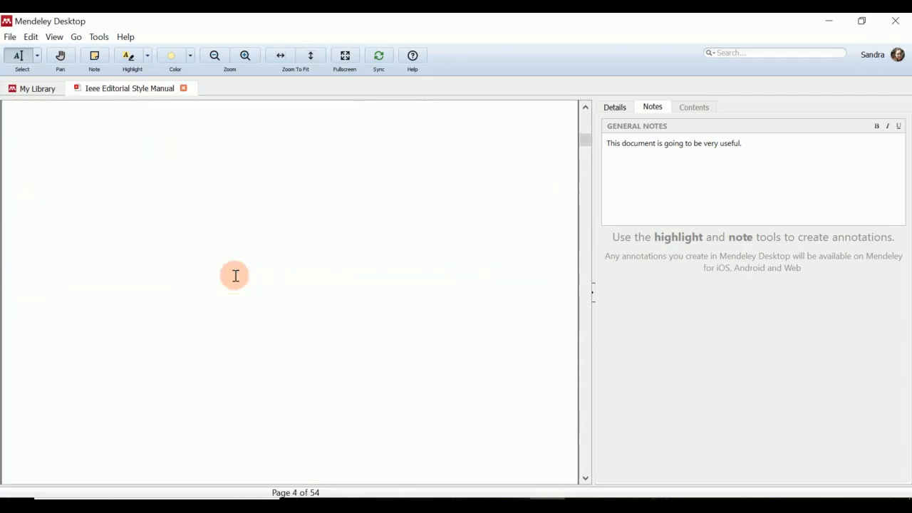
scroll(235, 276, down, 10)
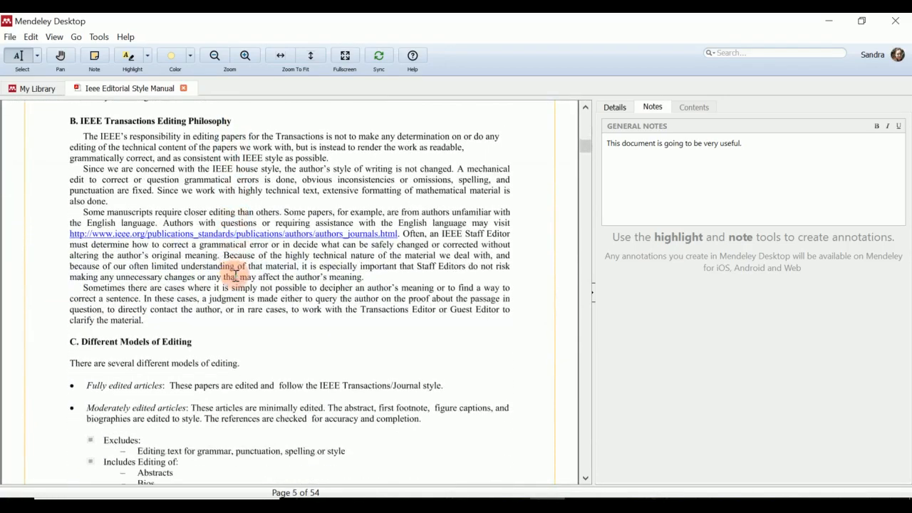
scroll(235, 276, up, 1)
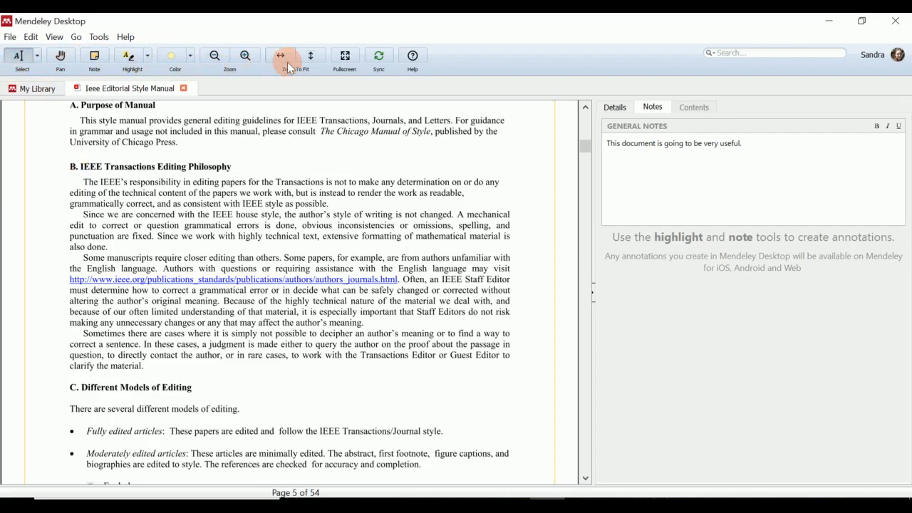
click(127, 57)
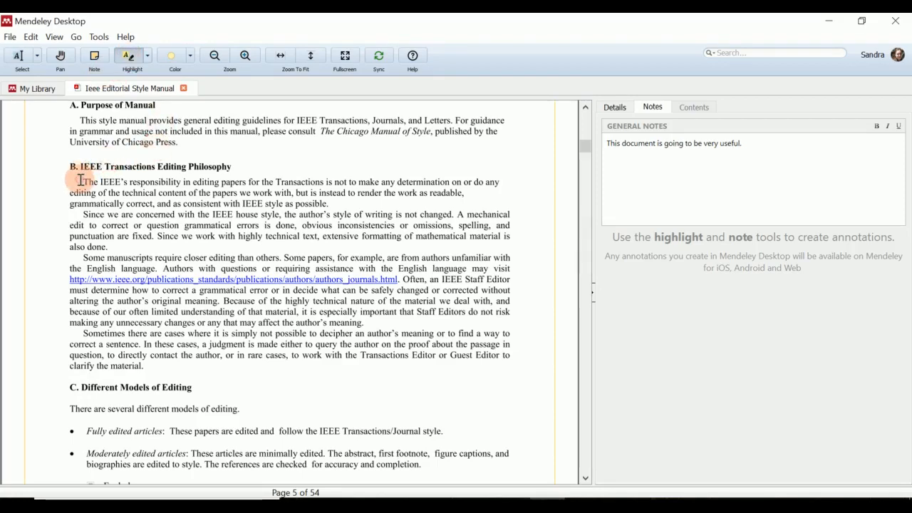
mouse_move(80, 180)
mouse_down()
mouse_move(300, 193)
mouse_move(326, 229)
mouse_move(338, 210)
mouse_move(332, 204)
mouse_move(336, 228)
mouse_move(309, 247)
mouse_move(327, 225)
mouse_up()
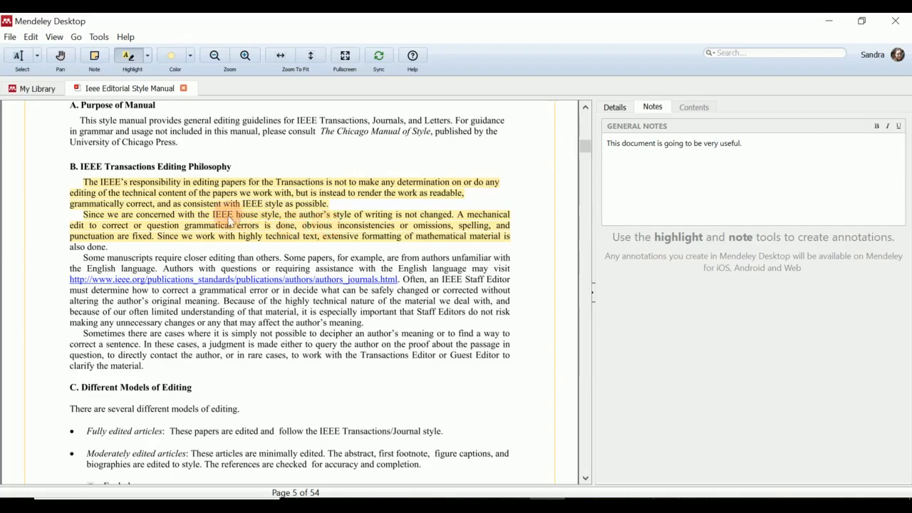
Highlight in blue the Rapid Posting paragraph of section E, from its beginning through "the running head is".
scroll(225, 258, down, 1)
scroll(225, 258, down, 9)
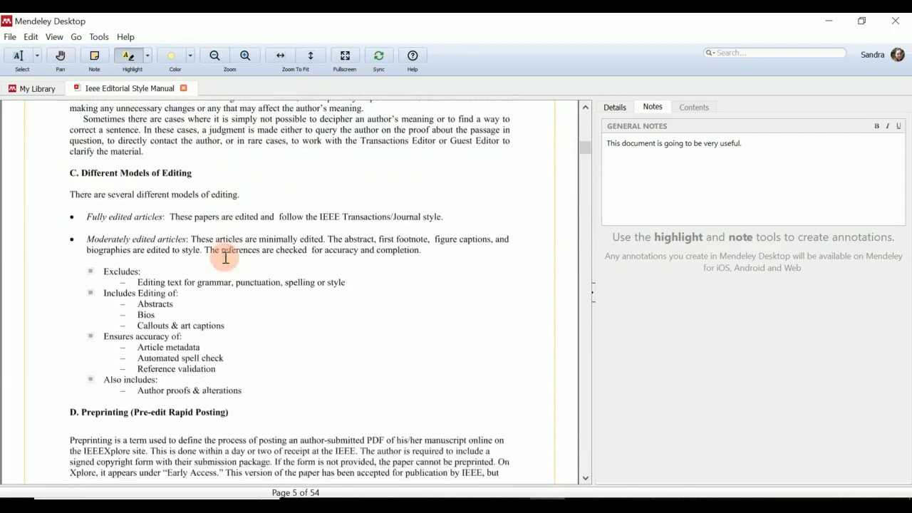
scroll(225, 257, down, 6)
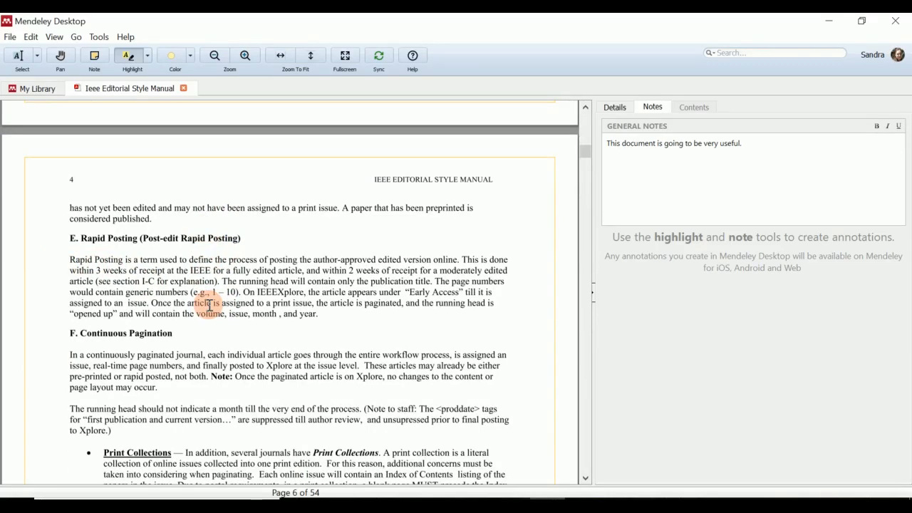
click(189, 56)
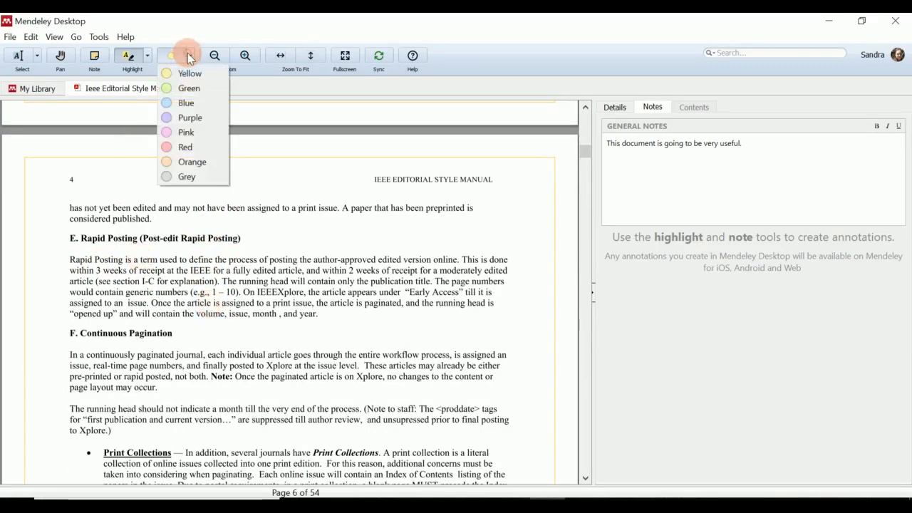
click(187, 104)
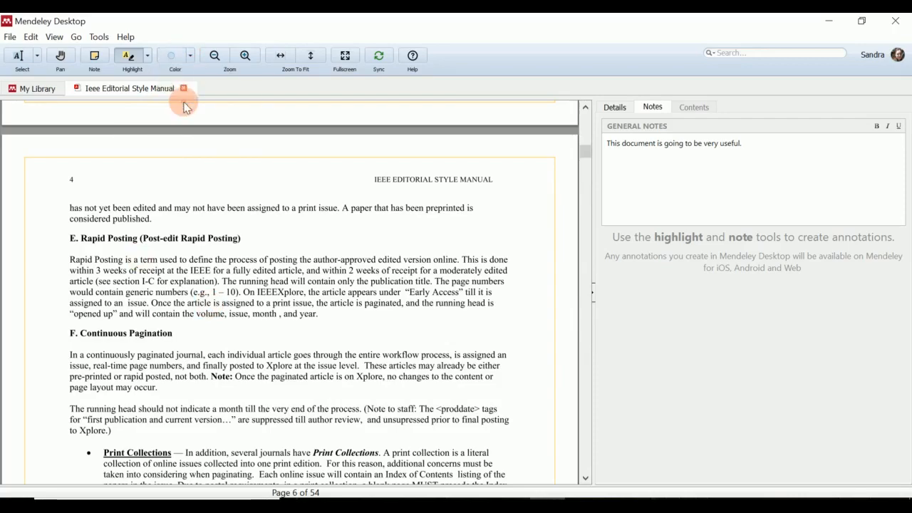
click(131, 61)
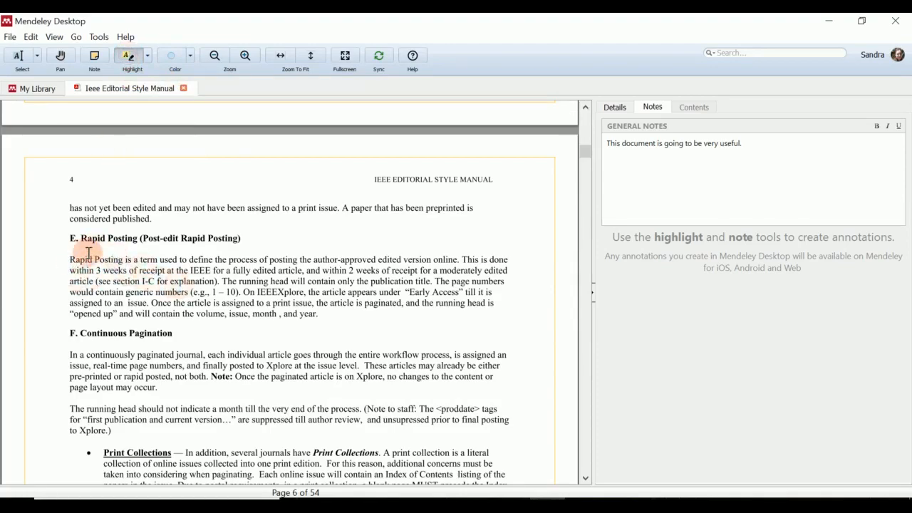
drag(72, 255, 334, 309)
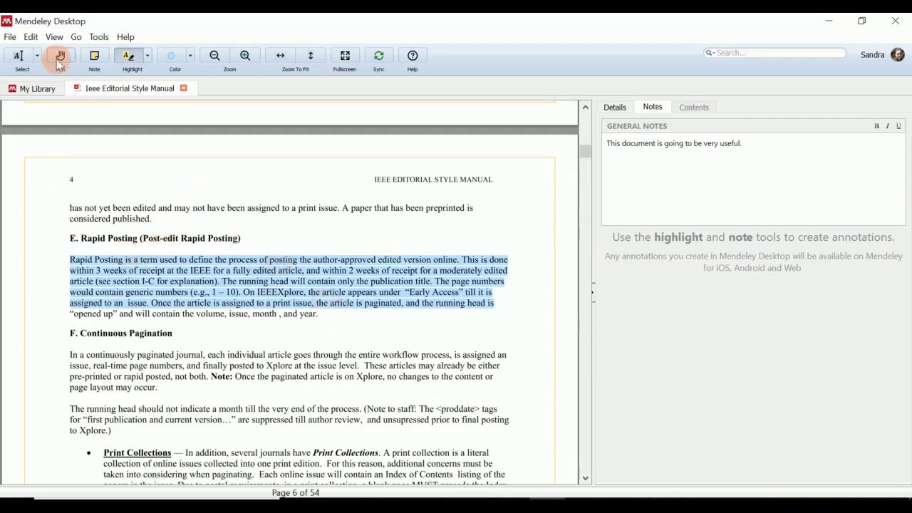
click(94, 57)
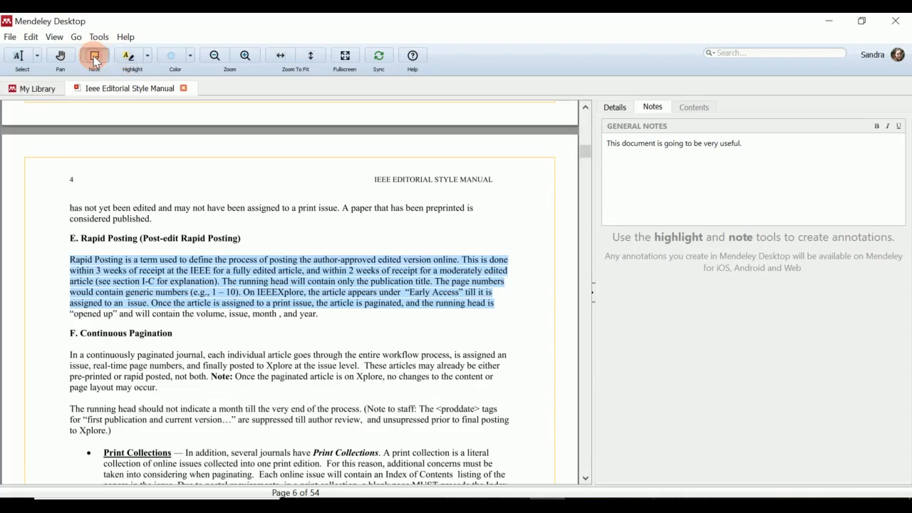
click(220, 279)
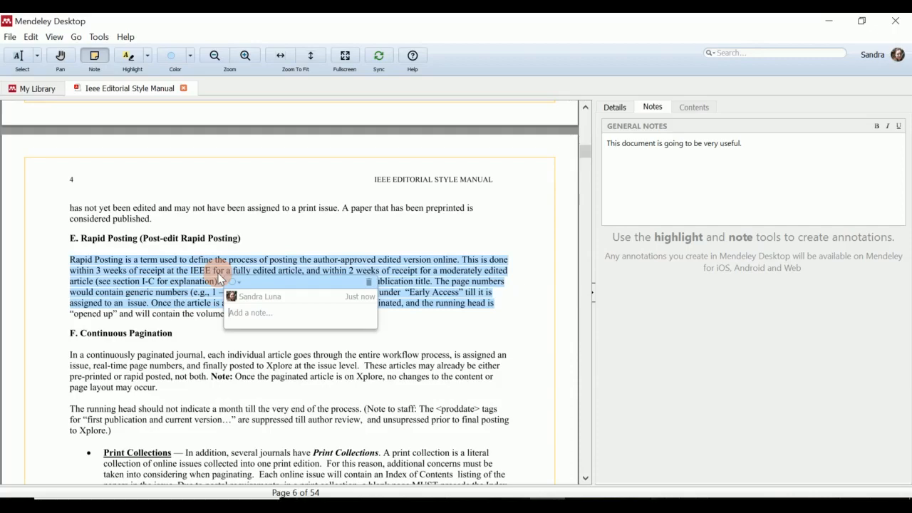
text(@ABT this is )
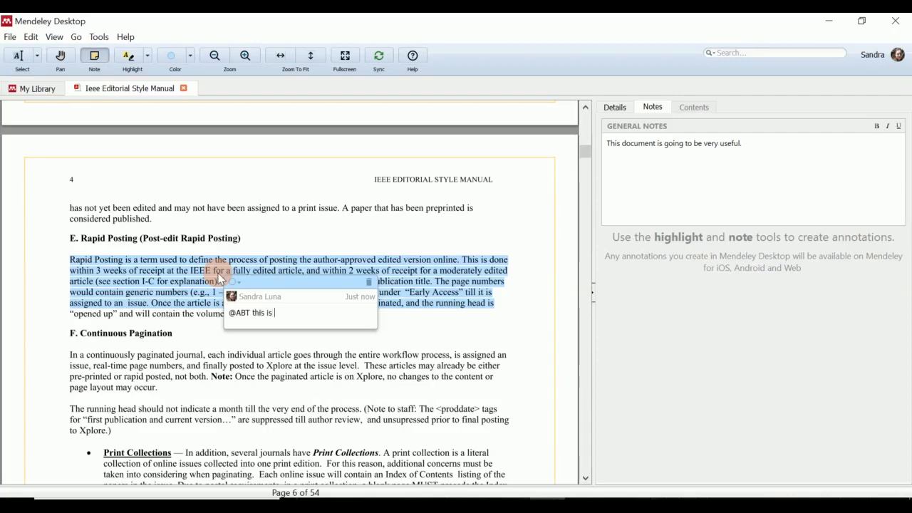
text(just what you've )
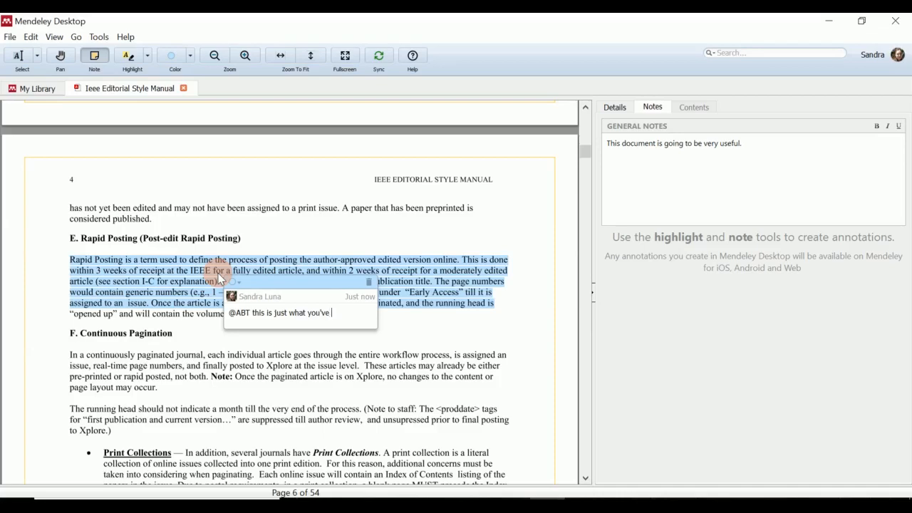
text(been looking for. D)
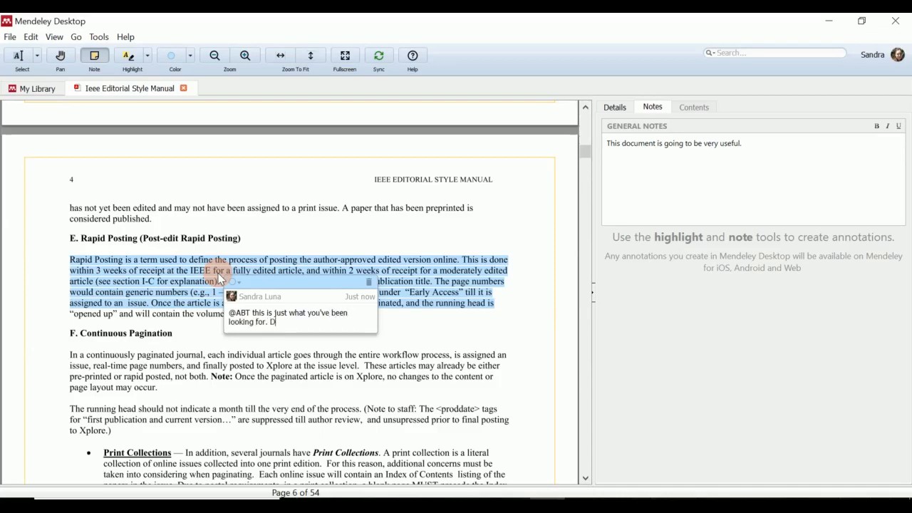
text(on't forget we want to quote this.)
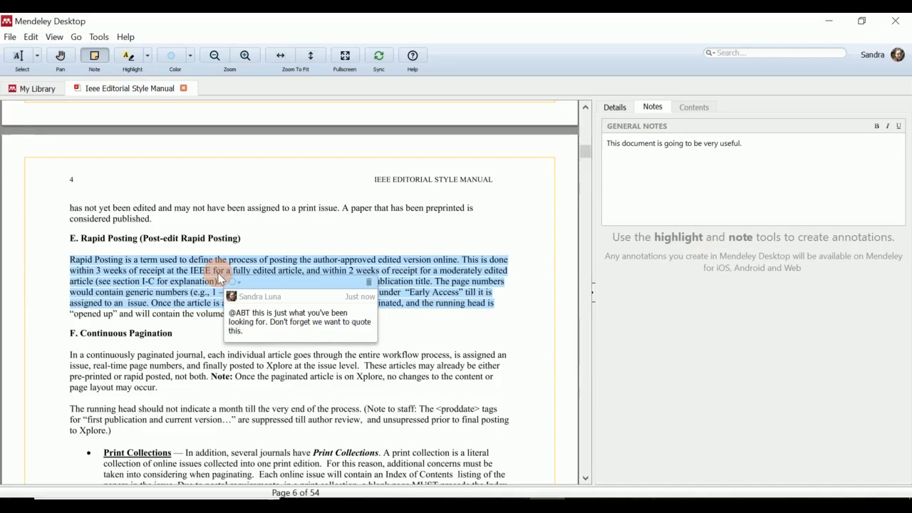
key(Return)
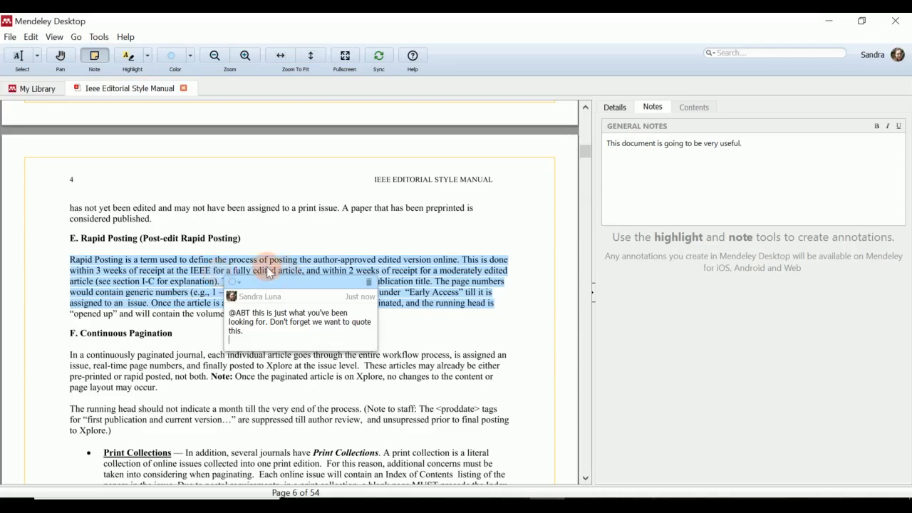
click(205, 271)
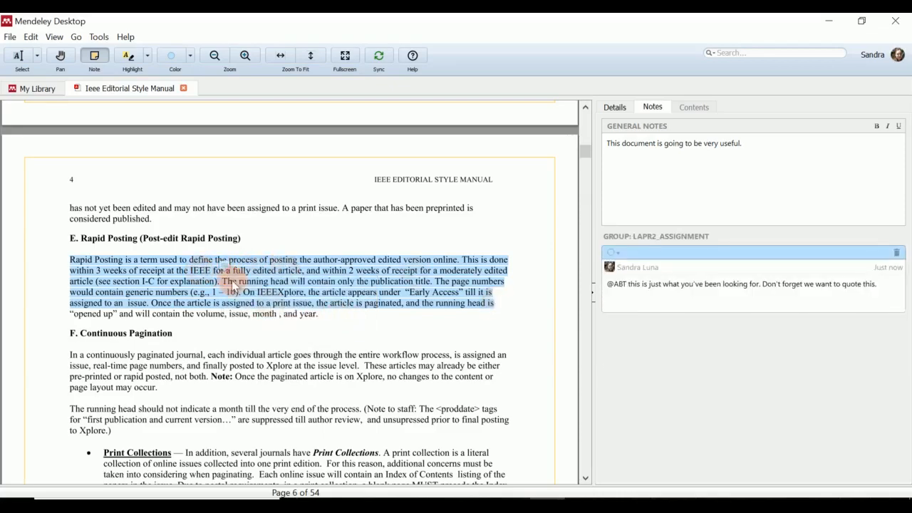
Reopen the note in the Rapid Posting paragraph and move its marker into the margin beside the paragraph's first line.
click(504, 263)
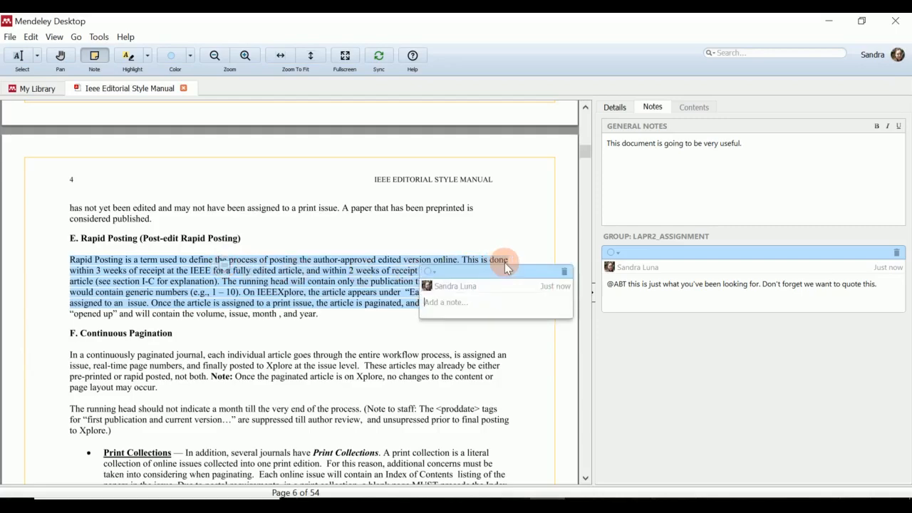
click(220, 267)
click(220, 269)
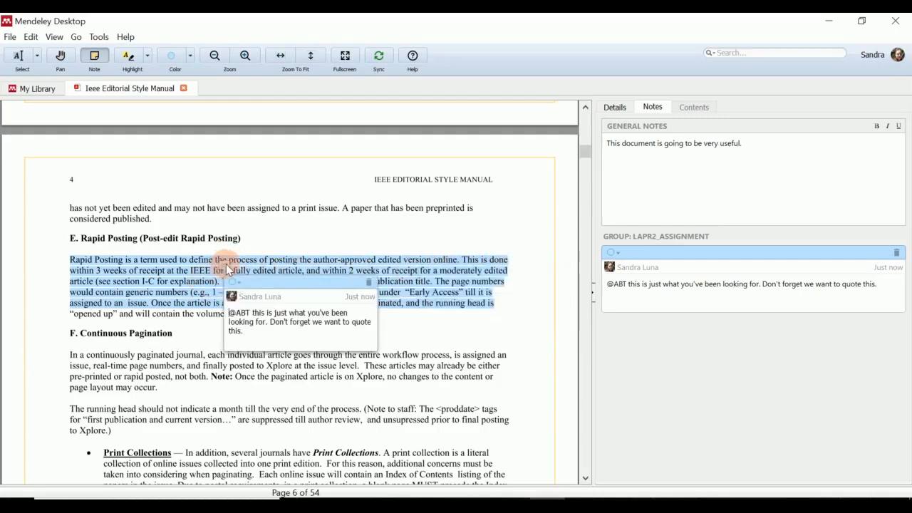
click(226, 268)
click(226, 269)
click(226, 269)
click(226, 269)
click(259, 244)
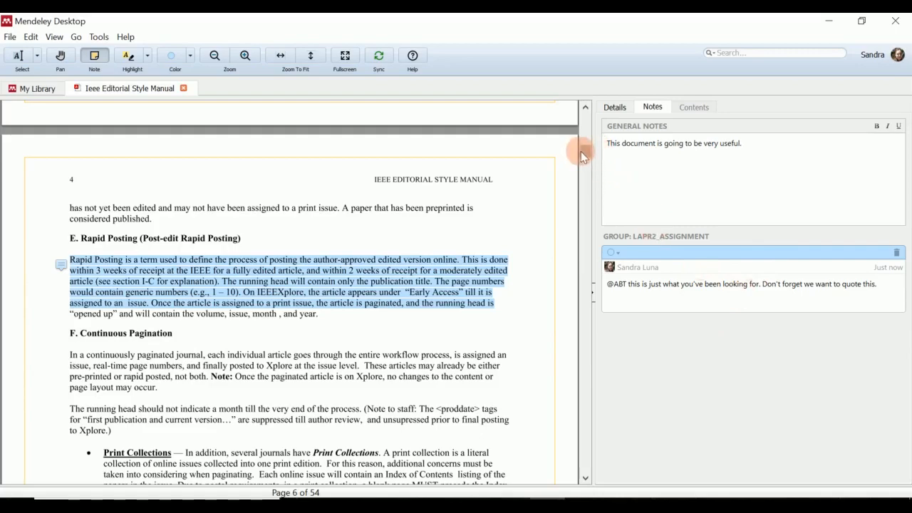
Copy the sentence in section B from "The IEEE's responsibility" through "as consistent with IEEE style as possible" to the clipboard.
mouse_move(581, 156)
mouse_down()
mouse_move(584, 130)
mouse_move(585, 145)
mouse_up()
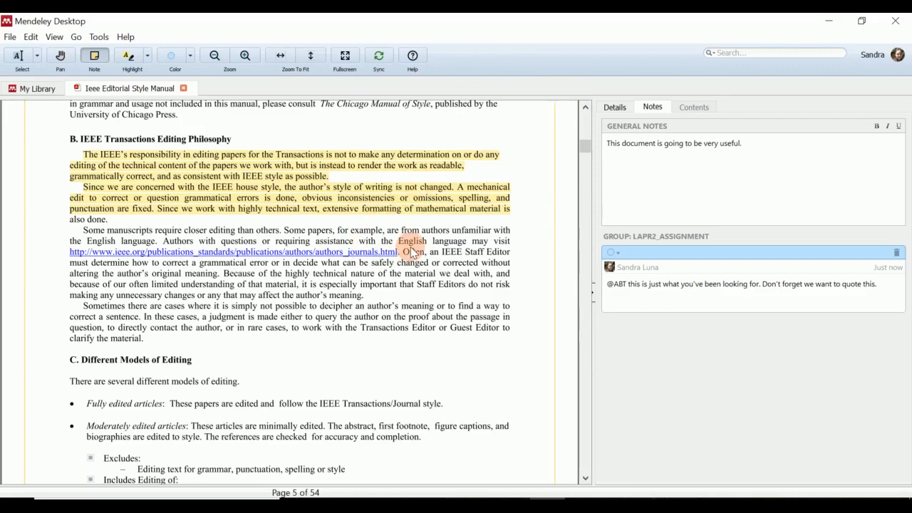
click(106, 159)
click(94, 155)
click(20, 60)
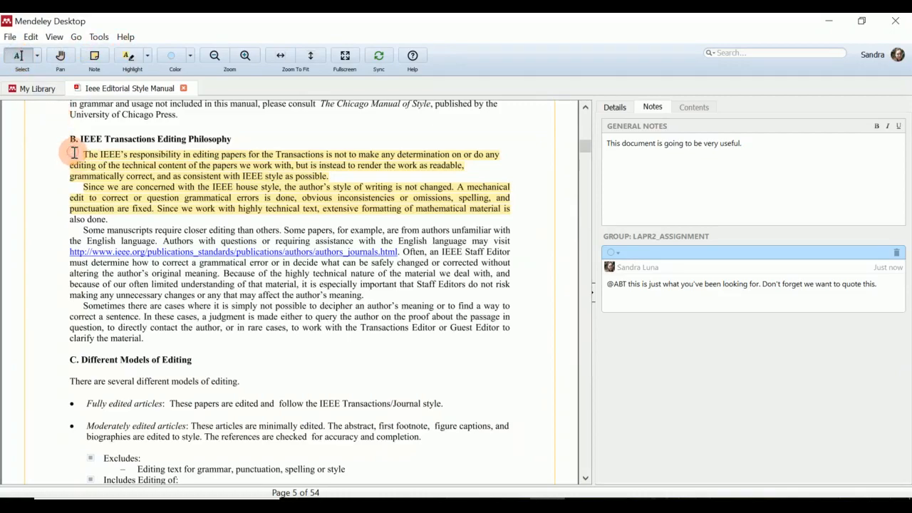
mouse_move(74, 153)
mouse_down()
mouse_move(107, 176)
mouse_move(174, 158)
mouse_move(265, 157)
mouse_move(325, 167)
mouse_move(326, 179)
mouse_up()
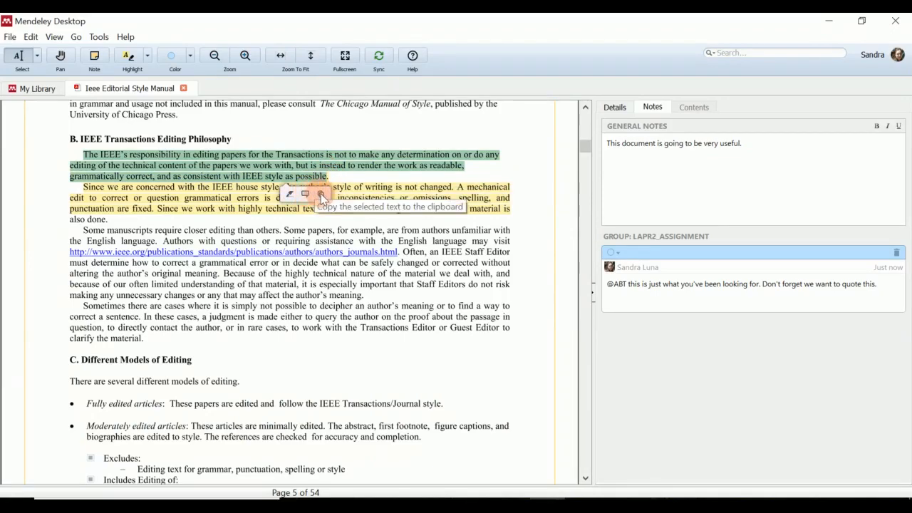
click(320, 194)
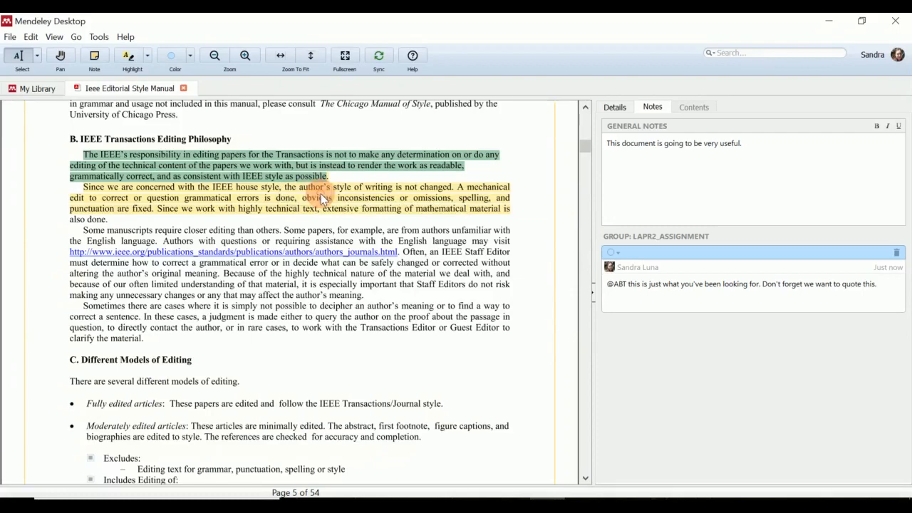
Switch to the blank Word document and paste the copied IEEE sentence after an opening quotation mark.
click(618, 494)
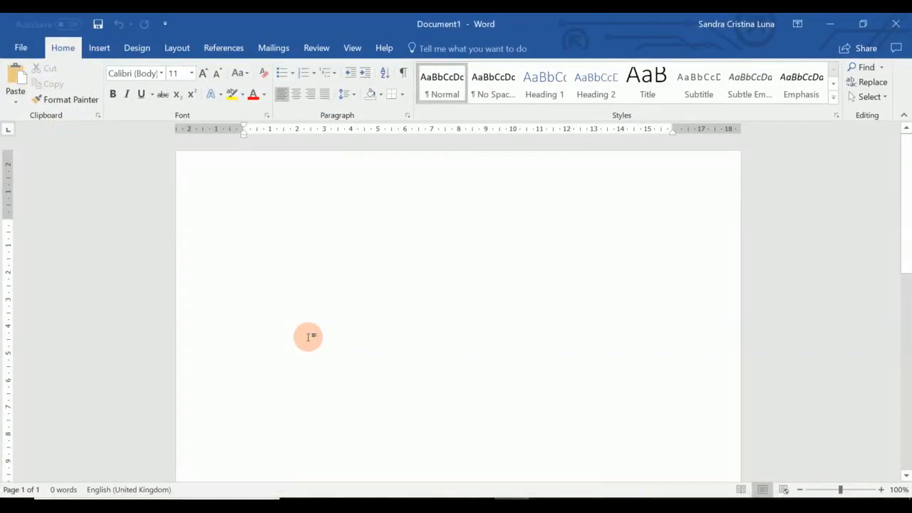
text(")
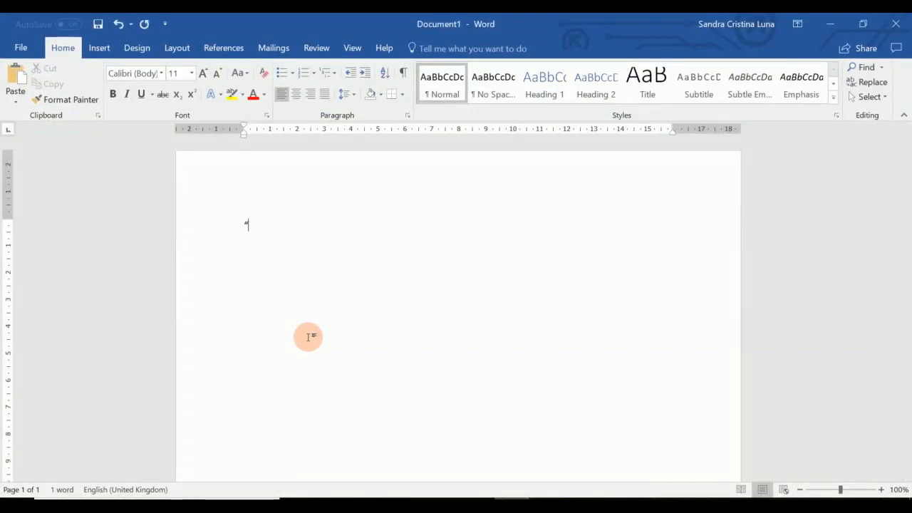
key(ctrl+v)
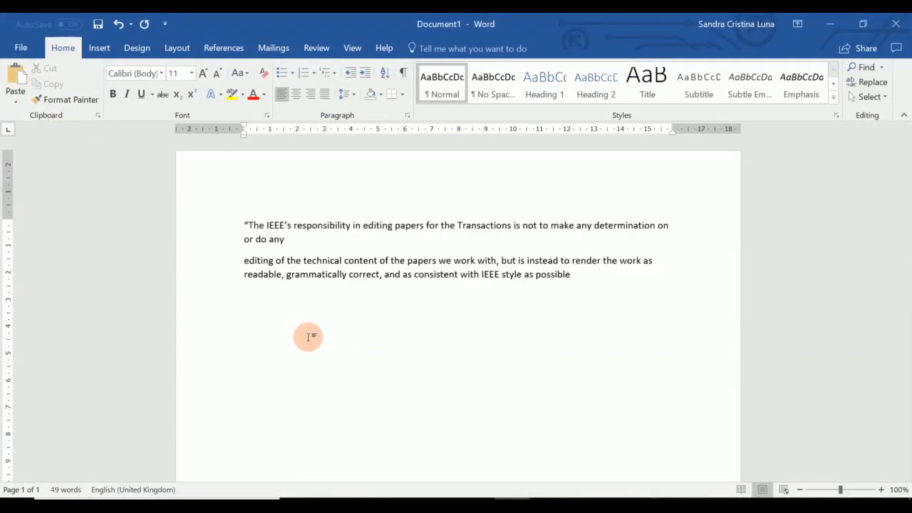
Remove the paragraph break after "or do any" and end the quotation with a full stop and closing quotation mark.
click(304, 245)
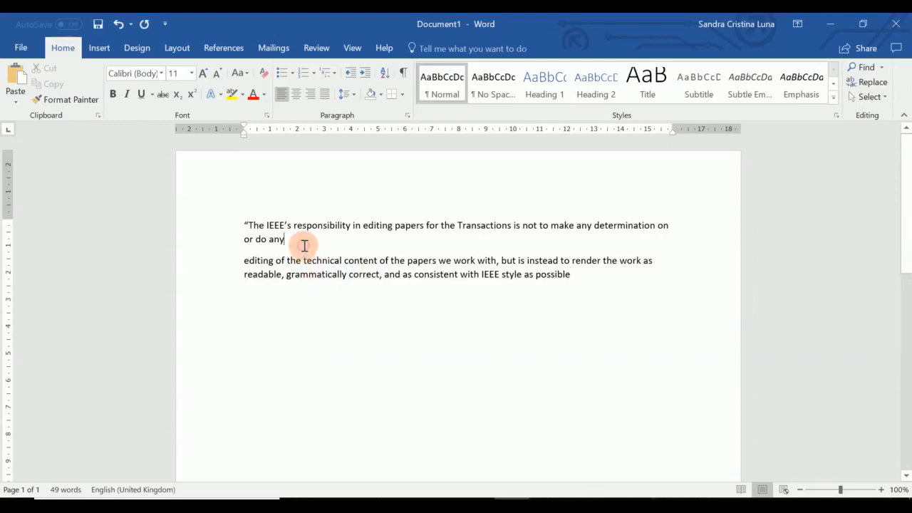
key(Delete)
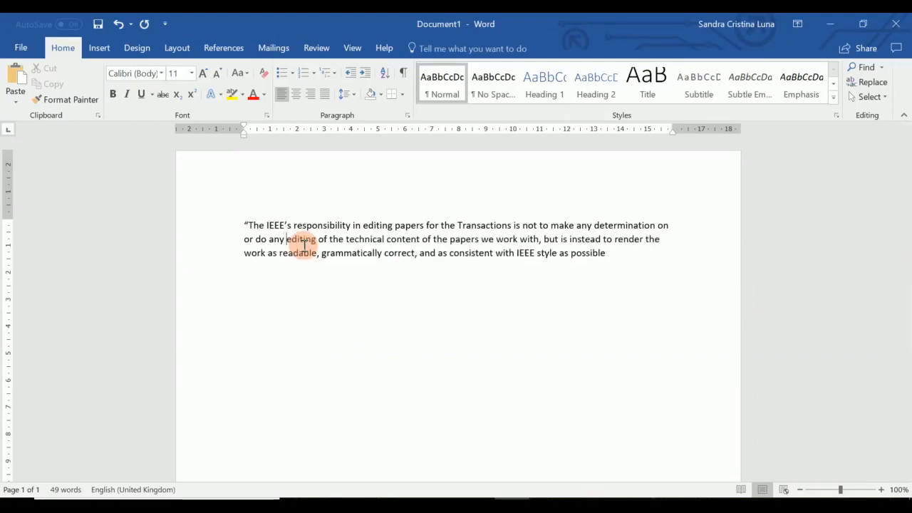
click(610, 254)
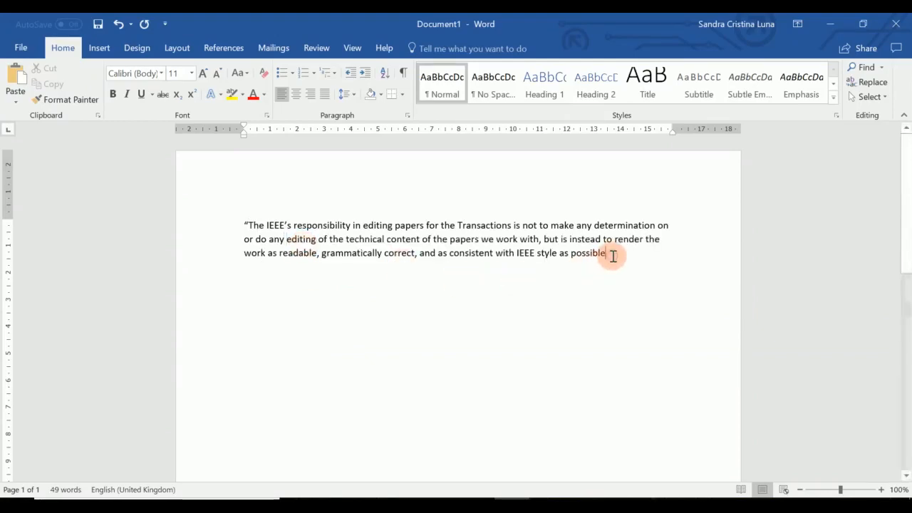
text(")
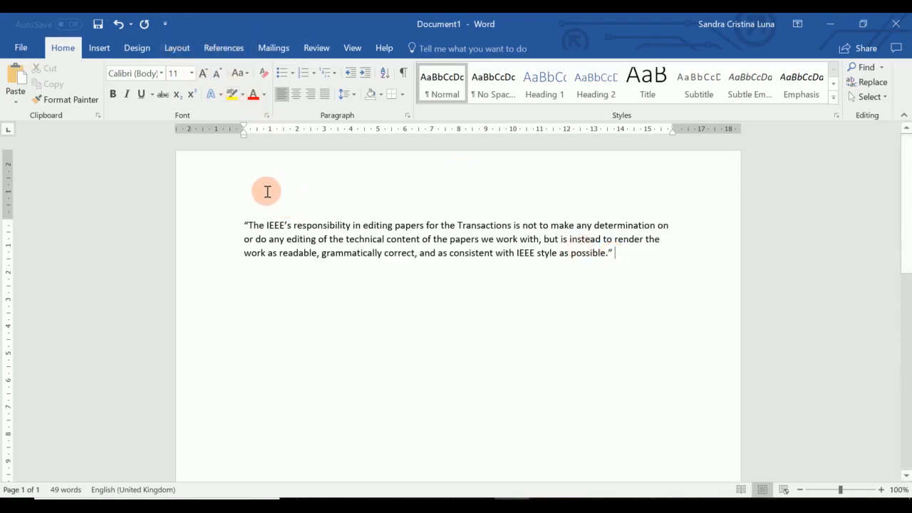
Insert a Mendeley citation of the Ieee Editorial Style Manual after the quotation, choosing it from the LAPR2_Assignment group.
click(226, 51)
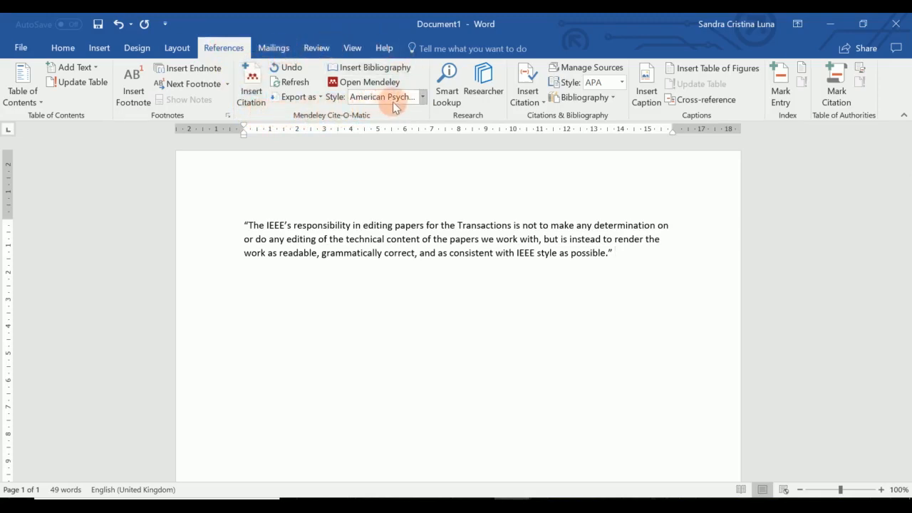
click(250, 74)
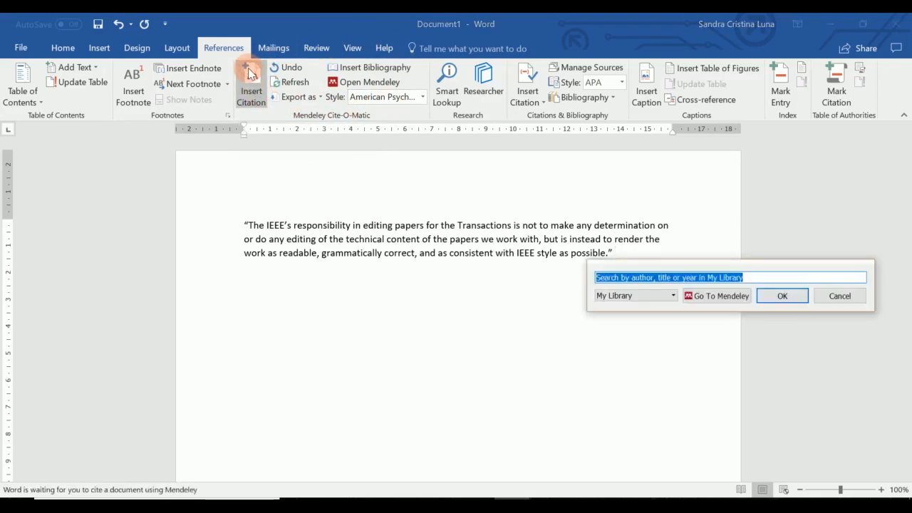
click(672, 295)
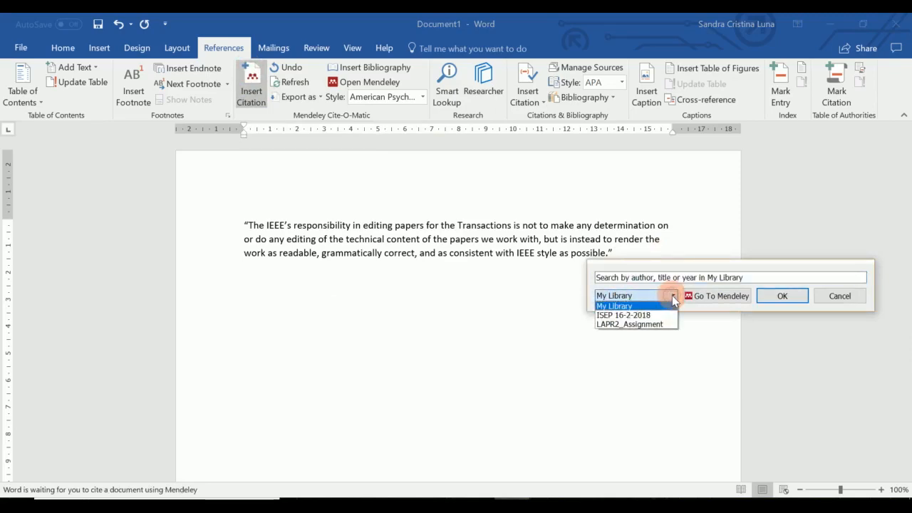
click(652, 324)
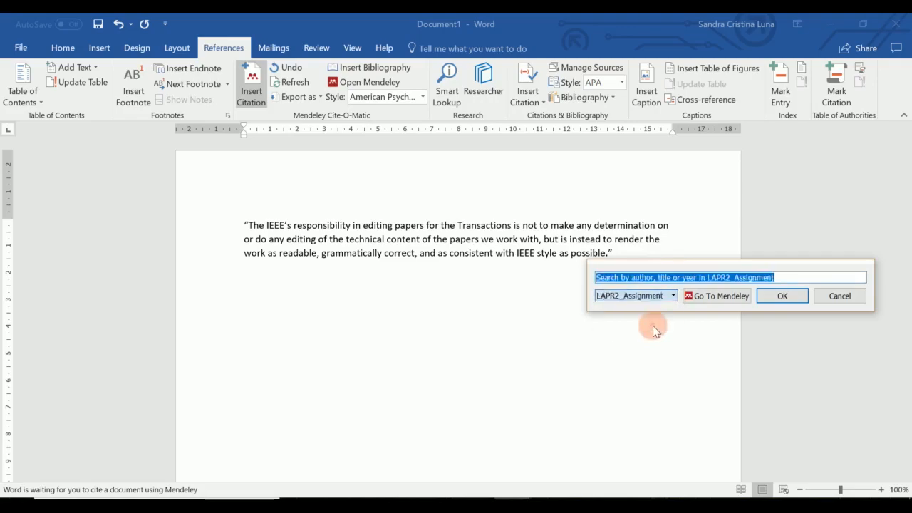
click(715, 279)
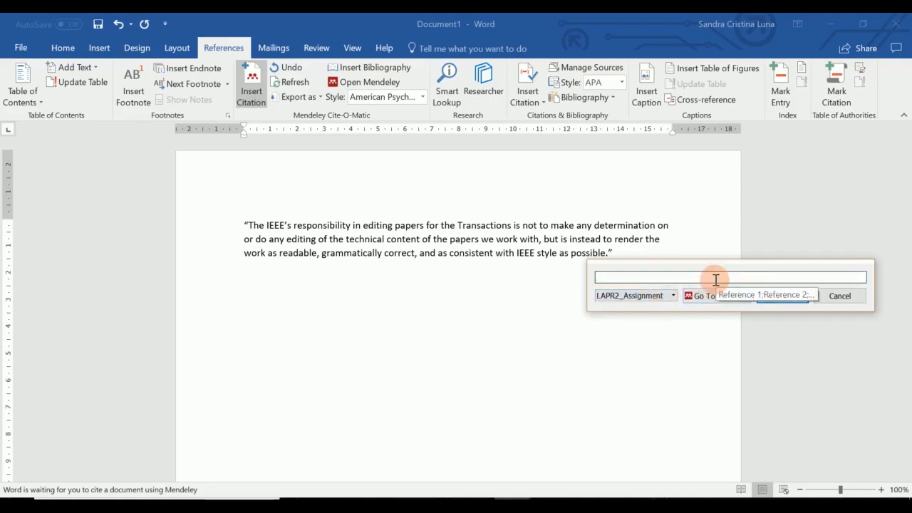
text(i)
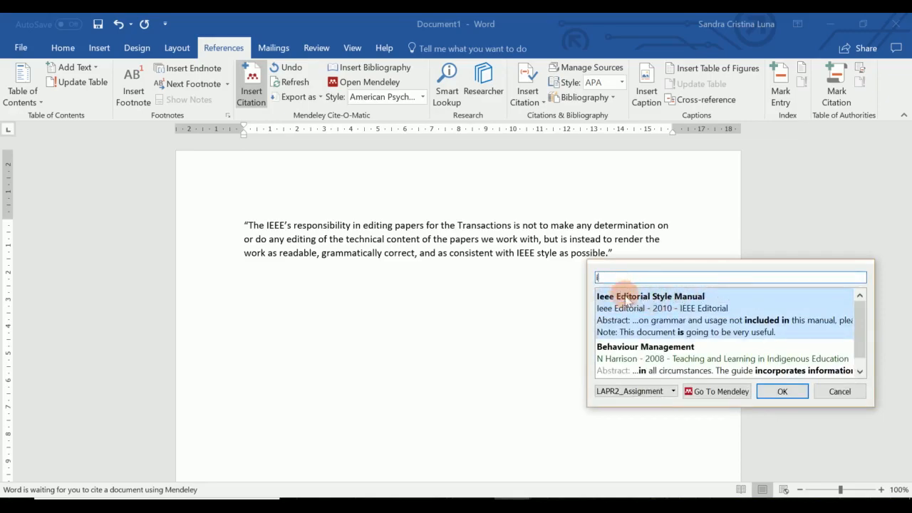
click(658, 320)
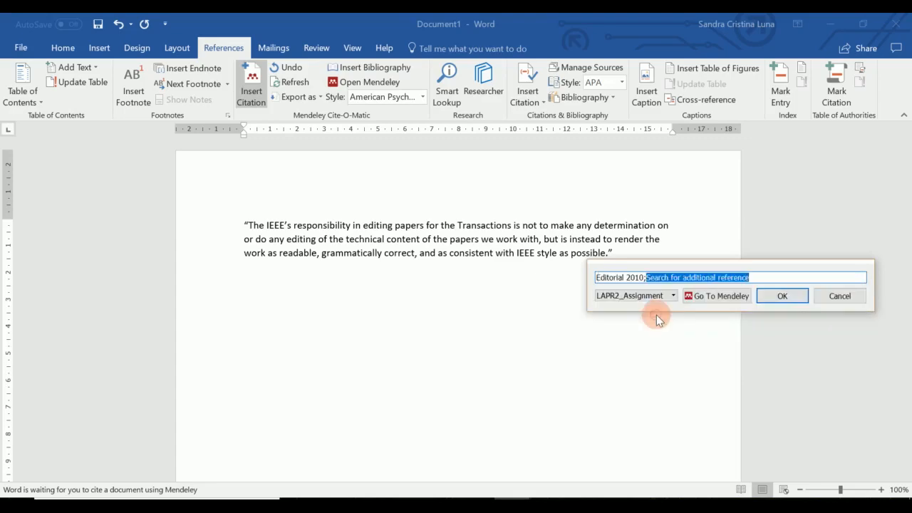
click(777, 294)
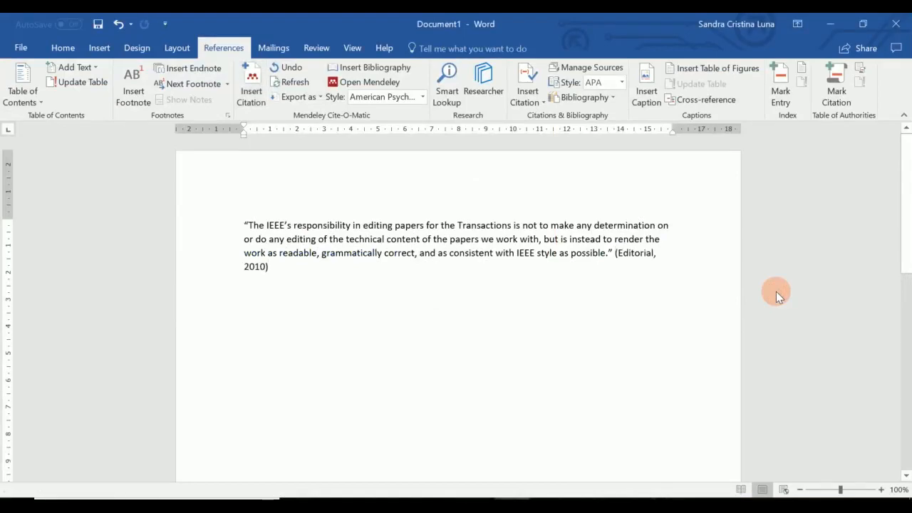
Add a second quotation in a new paragraph below the citation, using random placeholder letters beginning "hskjfhksdjhlkahjkjh" within quotation marks.
key(Return)
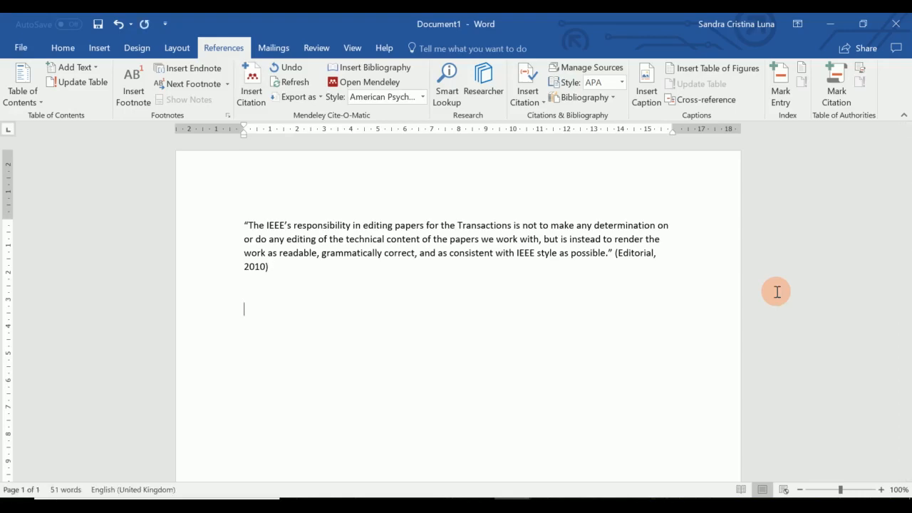
text("hskjfhksdjhlkahjkjh)
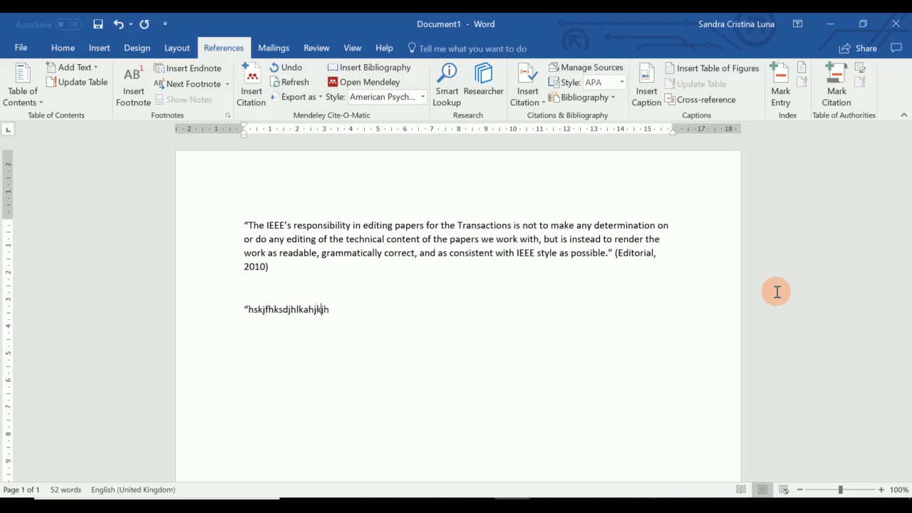
text(dfksajhdfkshdkfjhakjdhfkjhskfjhaskdjhfkjds)
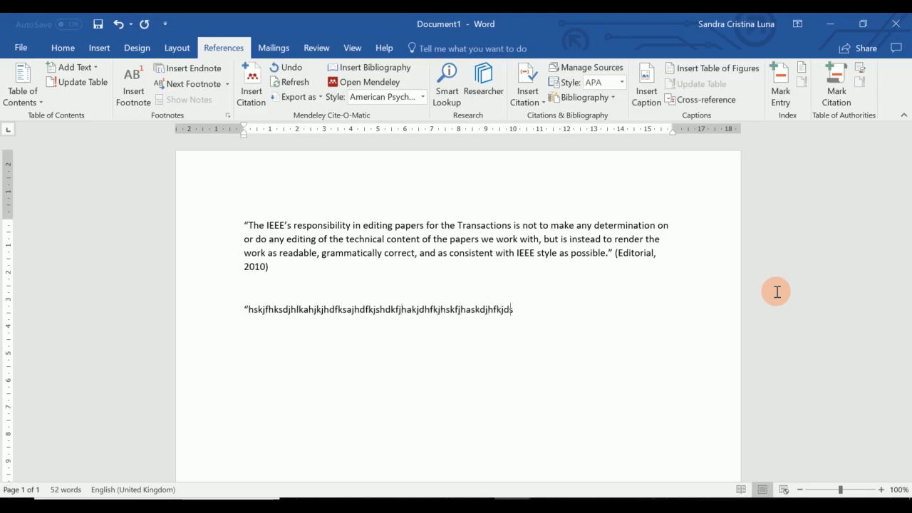
text(hfkjsahdfkj")
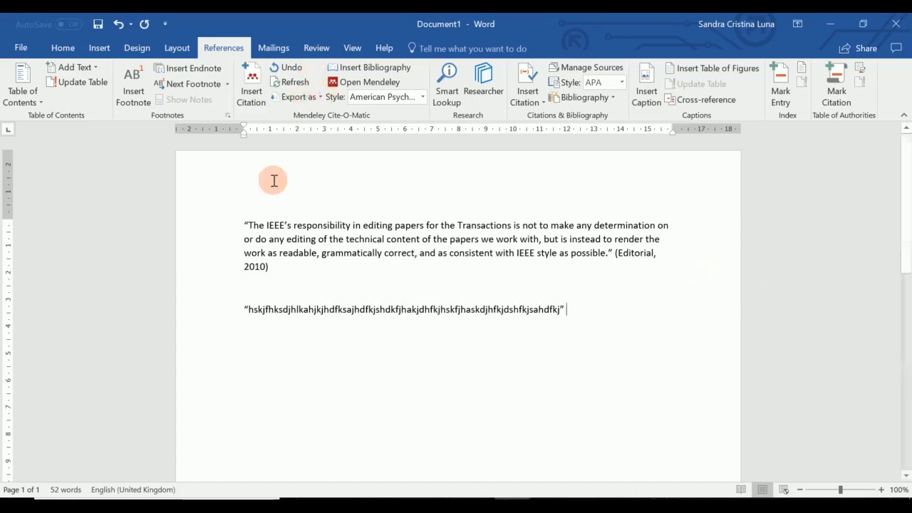
Insert a Mendeley citation of Writing about Literature after the second quotation, searching the LAPR2_Assignment group for "a".
click(255, 89)
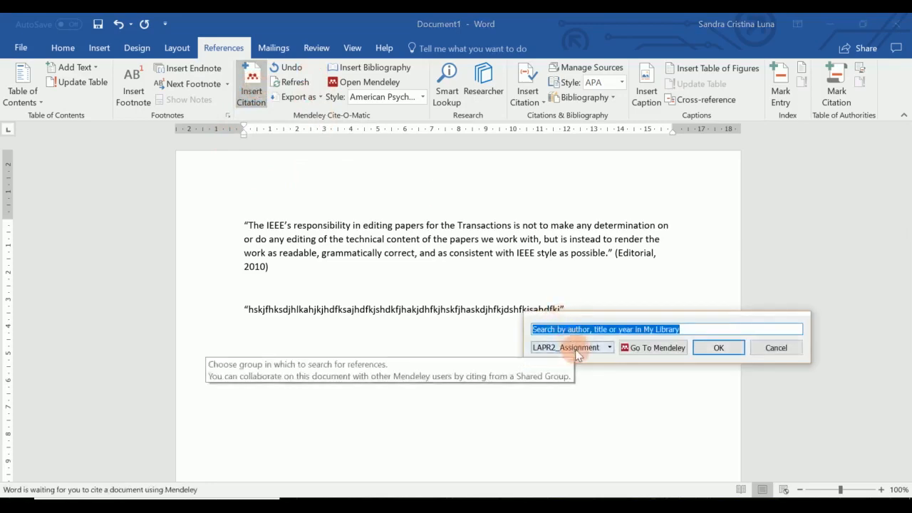
click(620, 329)
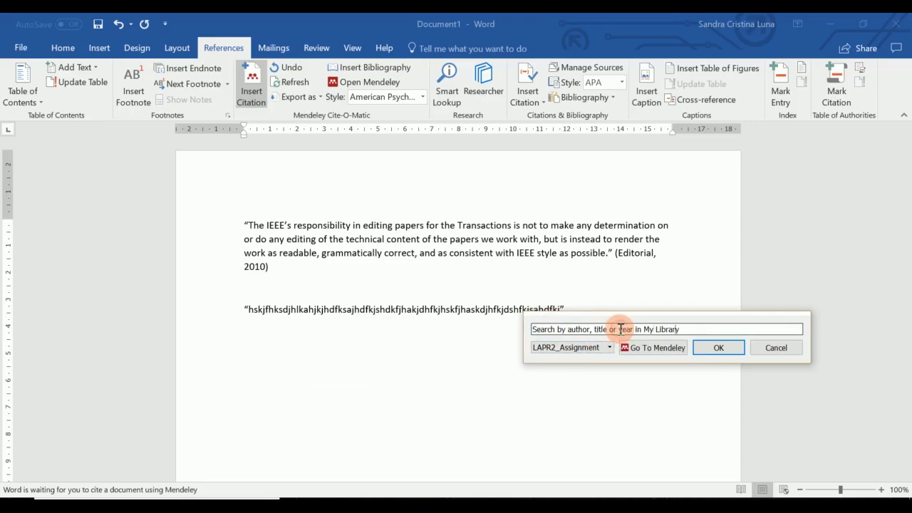
key(shift+Left)
key(shift+Left)
key(shift+Left)
key(shift+Left)
key(shift+Left)
key(shift+Left)
key(shift+Left)
key(shift+Left)
key(shift+Left)
key(shift+Left)
key(shift+Left)
key(shift+Left)
key(shift+Left)
key(shift+Left)
key(shift+Left)
key(shift+Left)
key(shift+Left)
key(shift+Left)
key(shift+Left)
key(shift+Left)
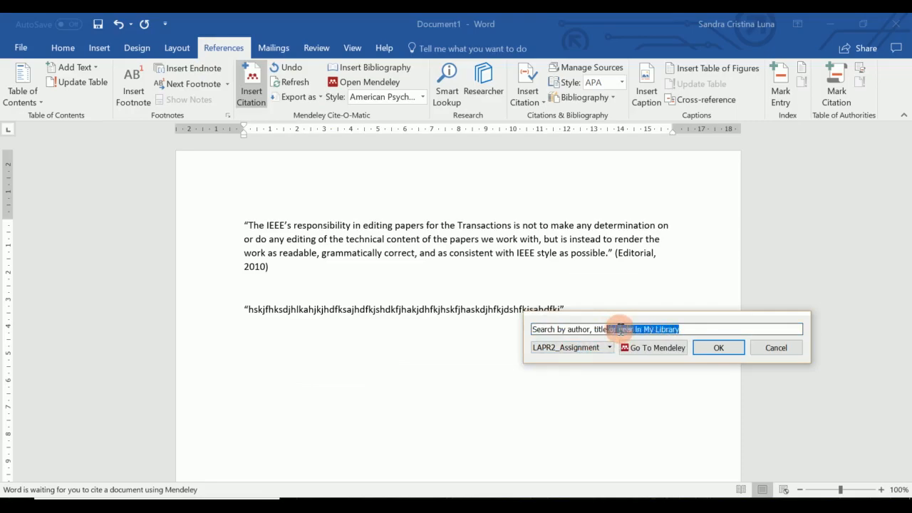
key(shift+Left)
key(shift+Left)
key(shift+Left)
key(shift+Left)
key(shift+Left)
key(shift+Left)
key(shift+Left)
key(shift+Left)
key(shift+Left)
key(shift+Left)
key(BackSpace)
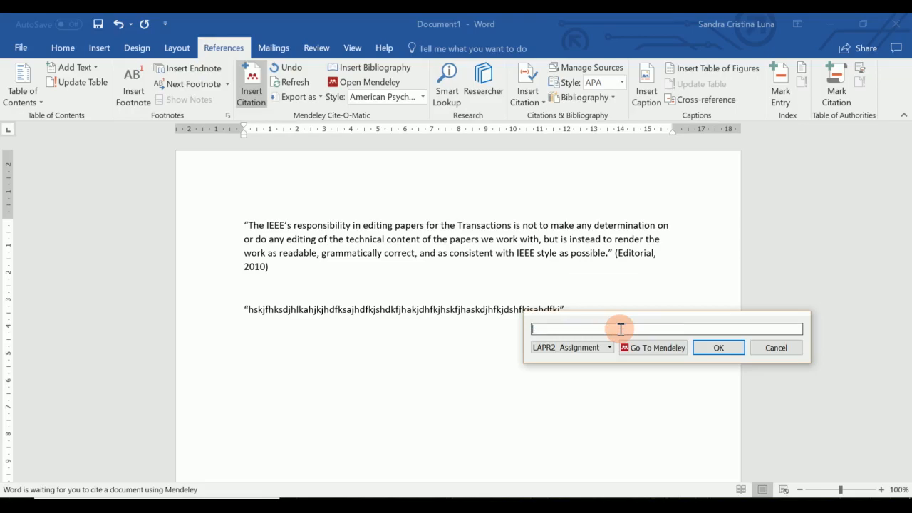
text(a)
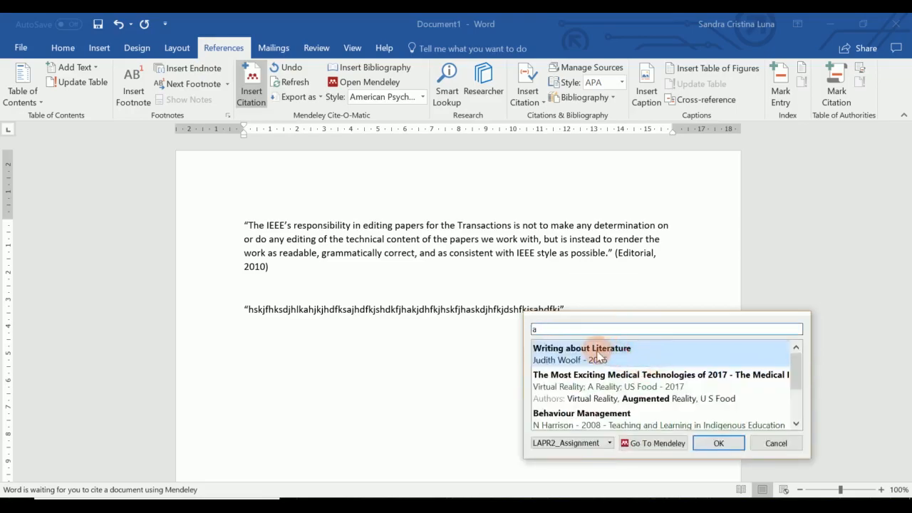
click(597, 353)
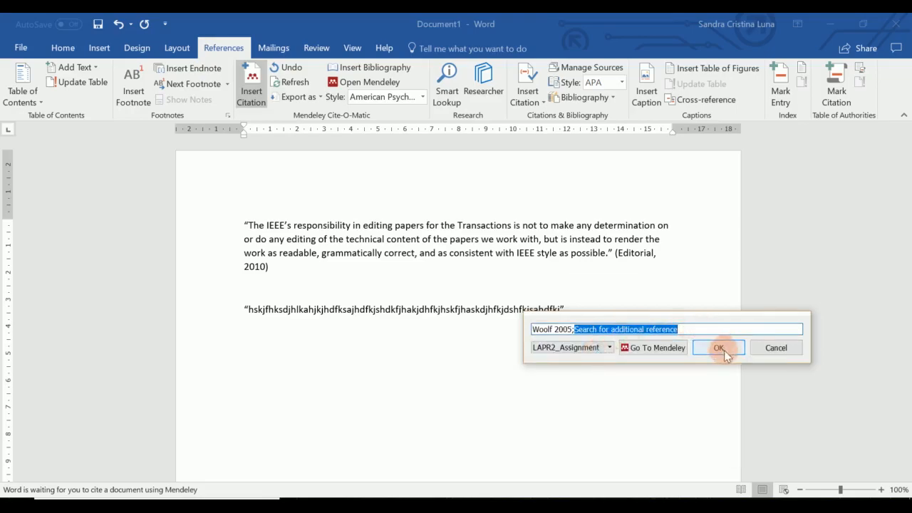
click(721, 349)
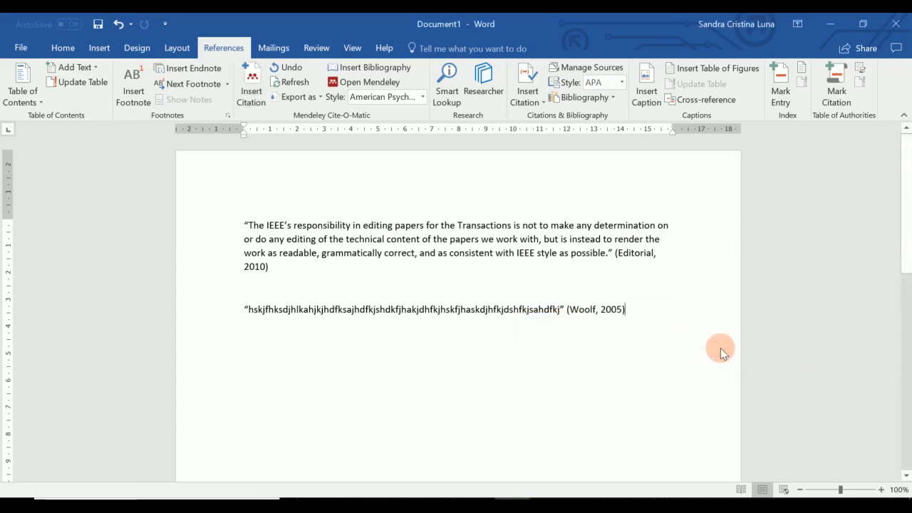
Add a new paragraph below with random placeholder letters beginning "sajgdjshgdfjshdfkjh", followed by a placeholder quotation "djskljflskdjflsdkjflkdjlfkj".
key(Return)
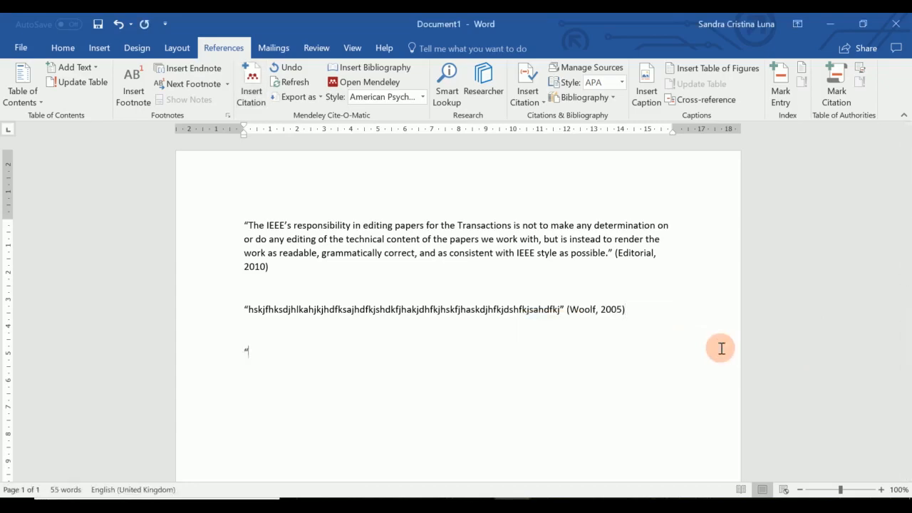
text(sajgdjshgdfjshdfkjh)
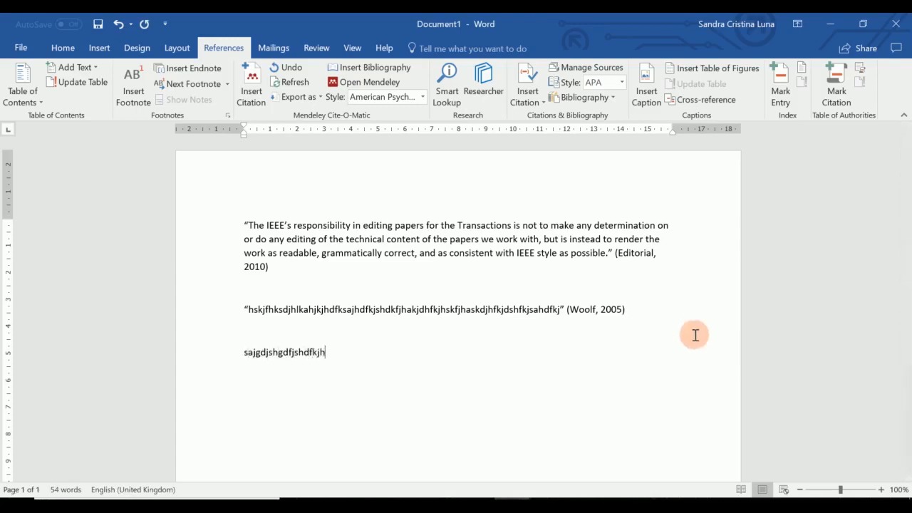
text(fkajhgfkjsdhfgjhsgfjdsjhfgshdjfgjshfgj)
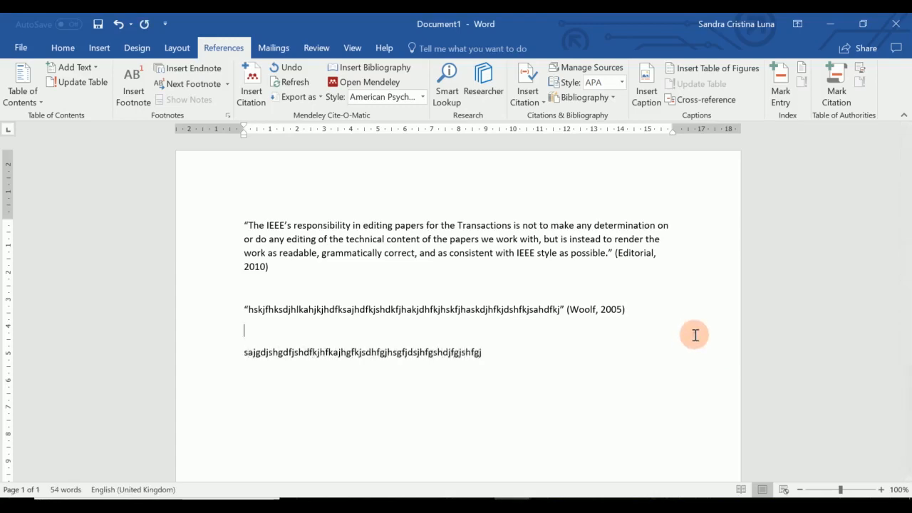
click(695, 334)
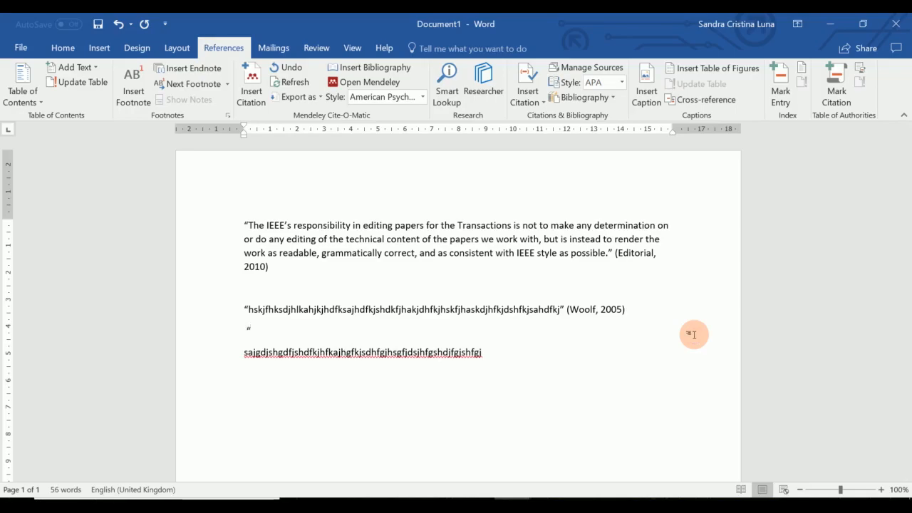
click(549, 354)
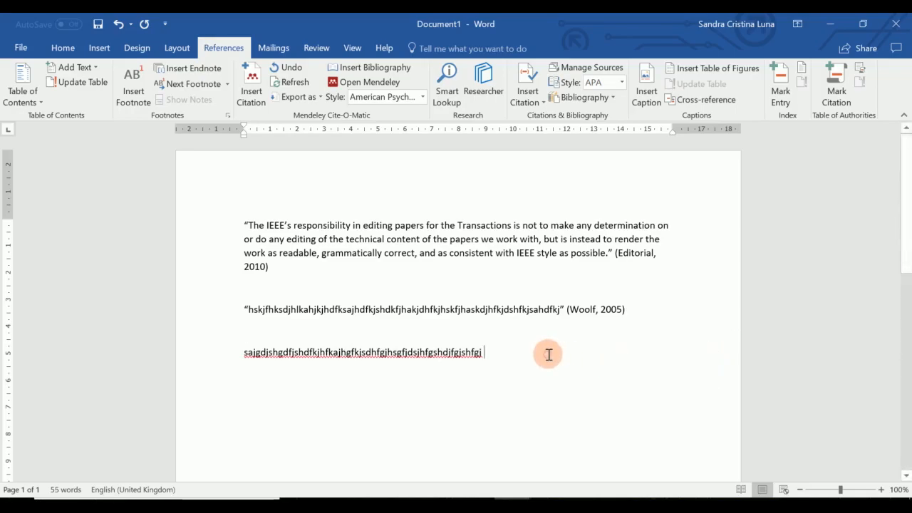
text("djskljflskdjflsgkjflkdjlfkj)
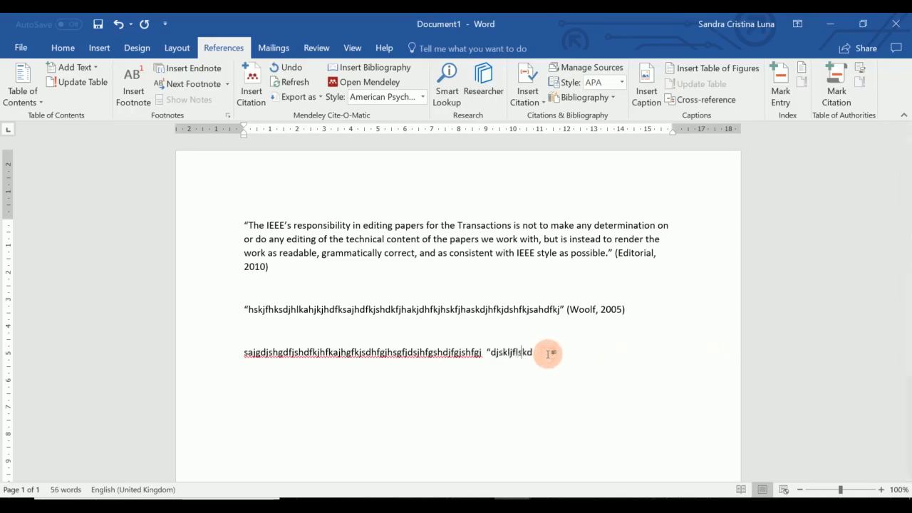
text(")
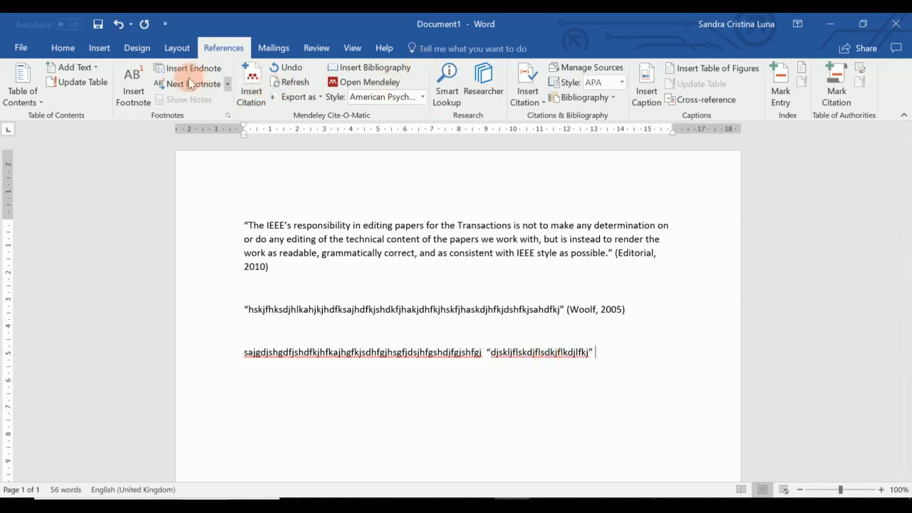
Insert a Mendeley citation of The Most Exciting Medical Technologies of 2017 after the third quotation, searching My Library for "e".
click(246, 85)
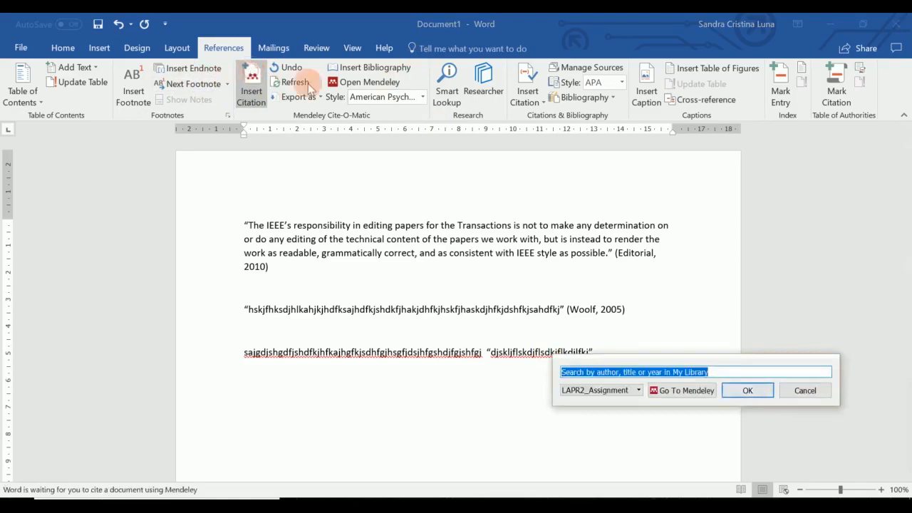
click(618, 389)
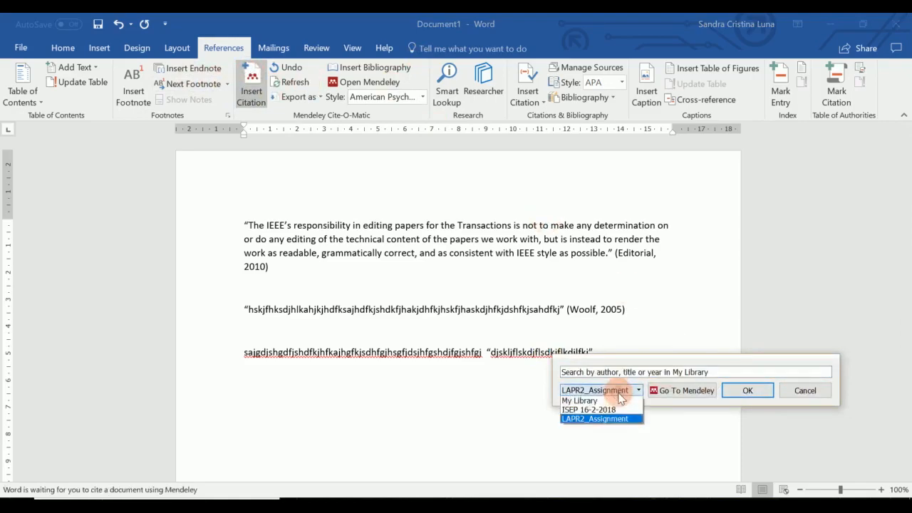
click(589, 401)
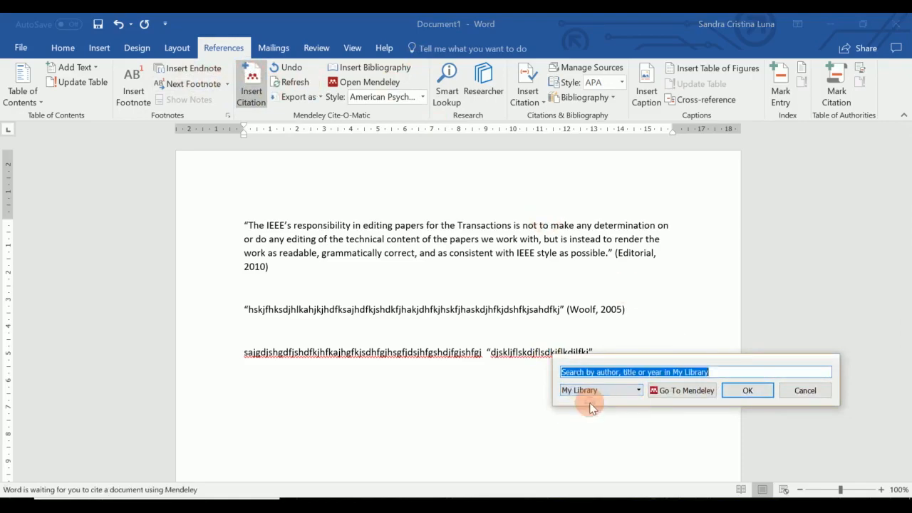
text(e)
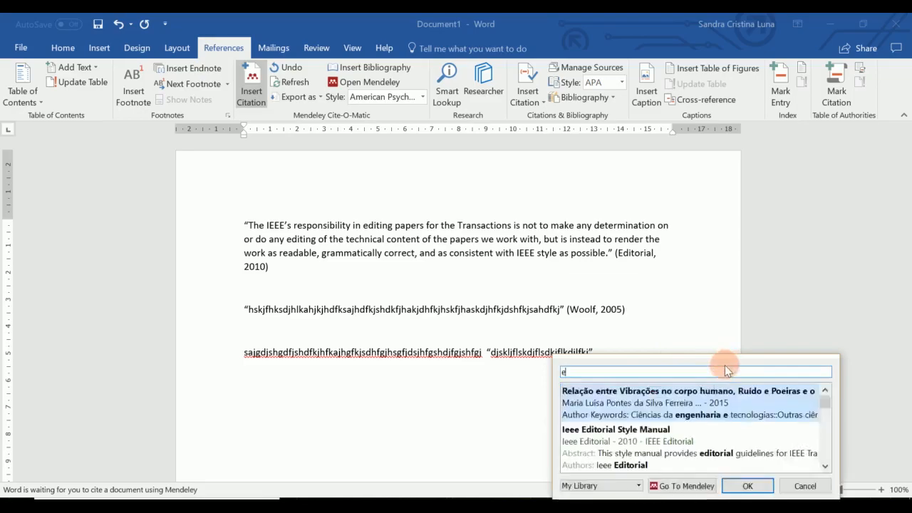
click(825, 465)
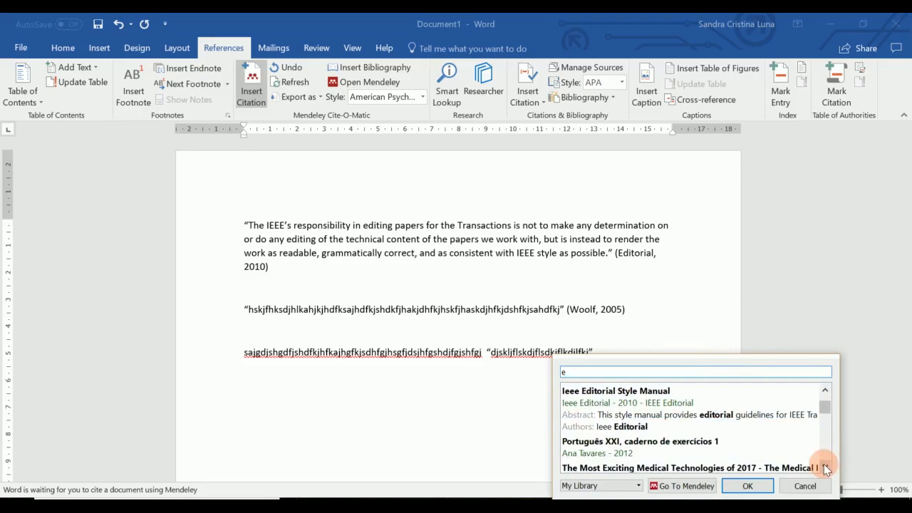
click(736, 468)
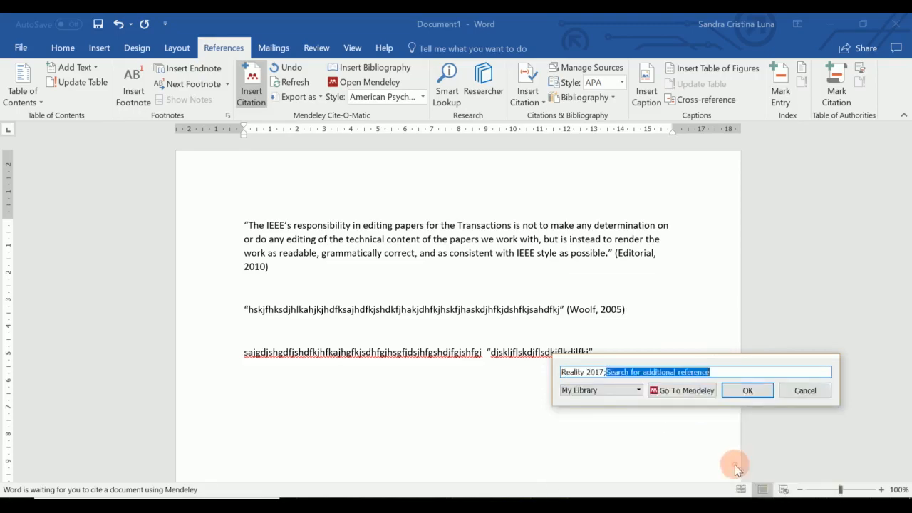
click(749, 391)
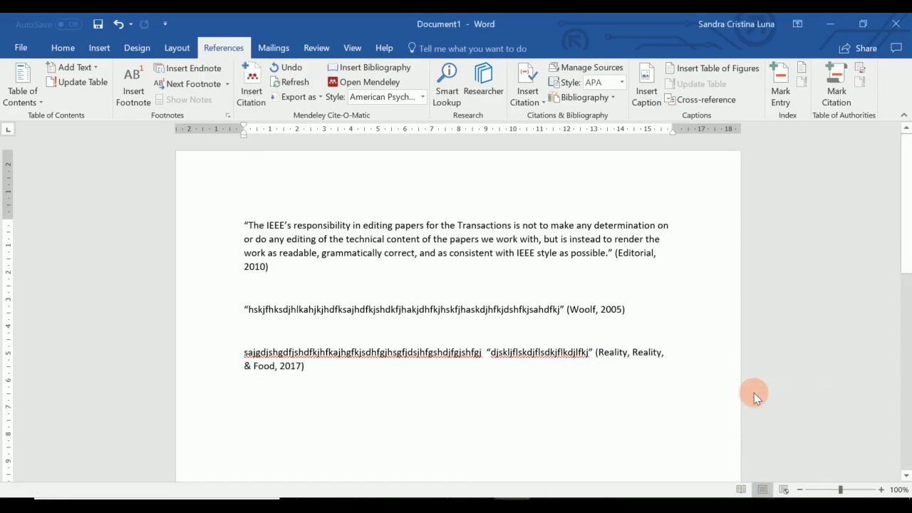
Add a "References" heading below the last paragraph and insert the Mendeley bibliography under it.
key(Return)
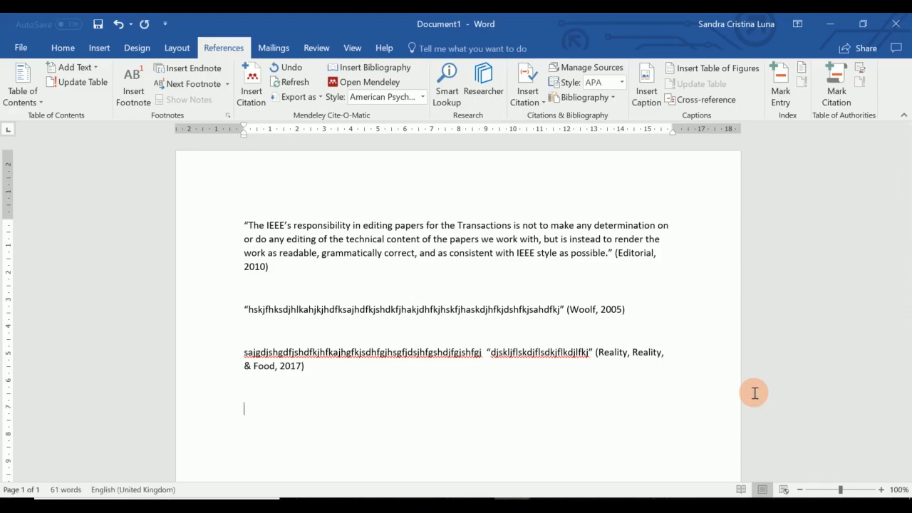
text(References)
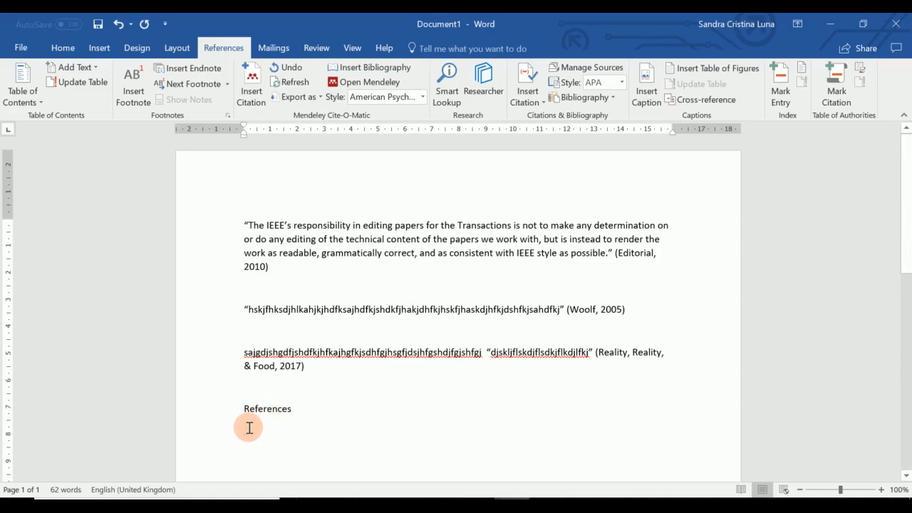
click(378, 74)
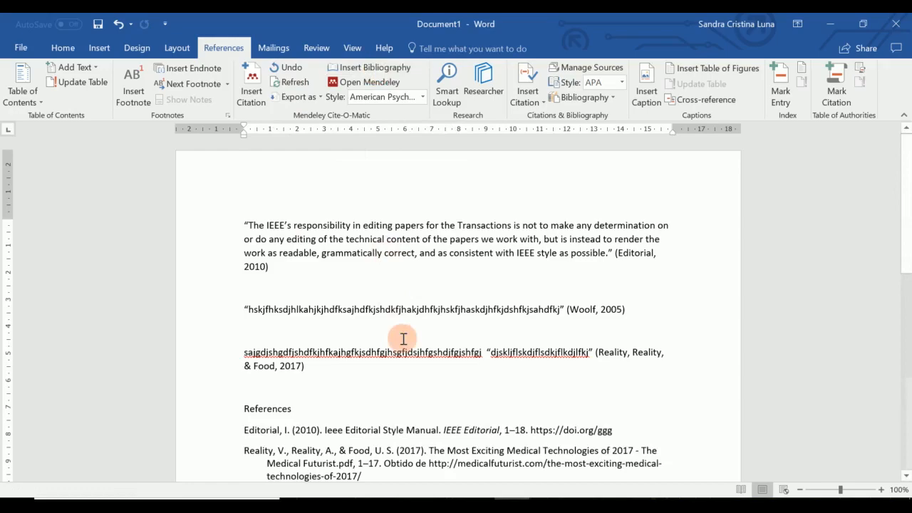
scroll(403, 339, down, 3)
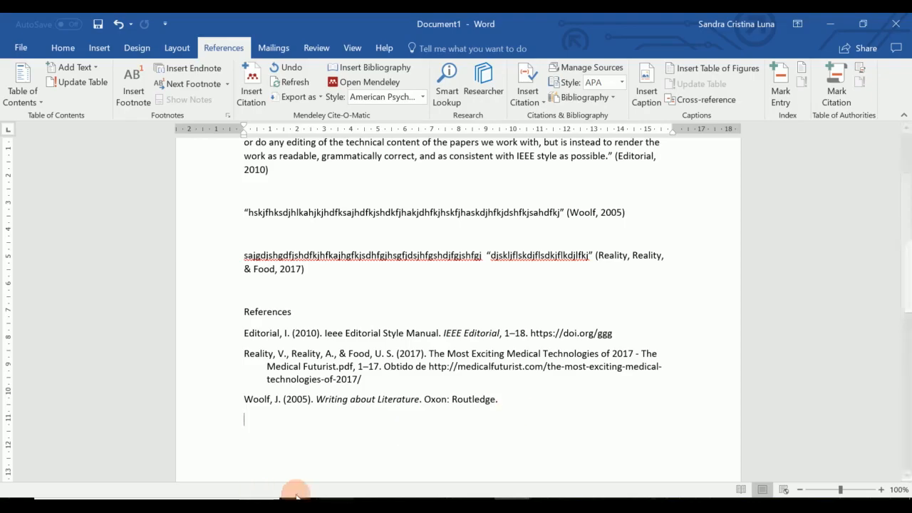
click(397, 361)
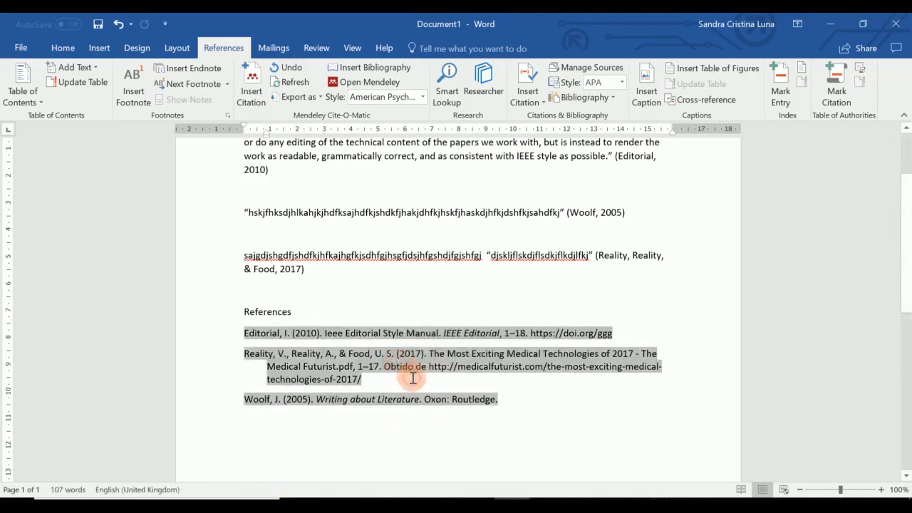
click(262, 440)
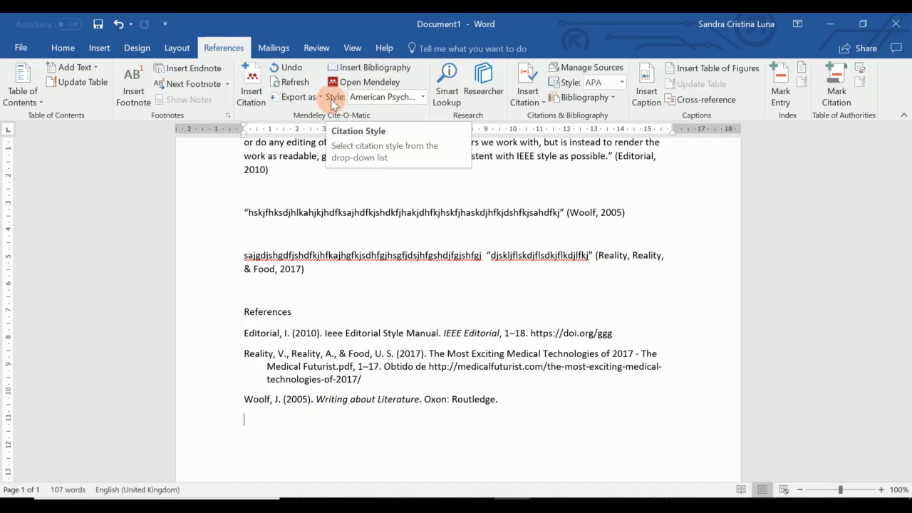
Choose American Psychological Association 6th edition as the Mendeley citation style and look over the other available styles.
click(382, 97)
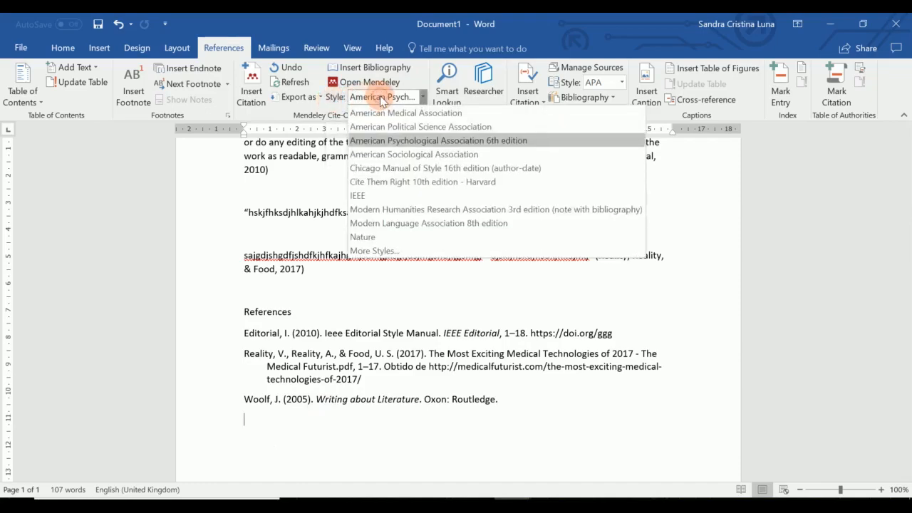
click(483, 140)
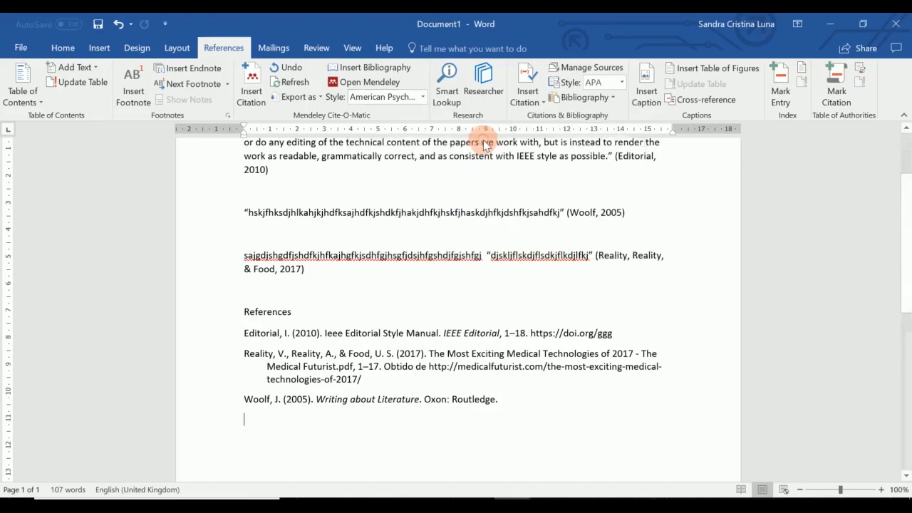
click(420, 97)
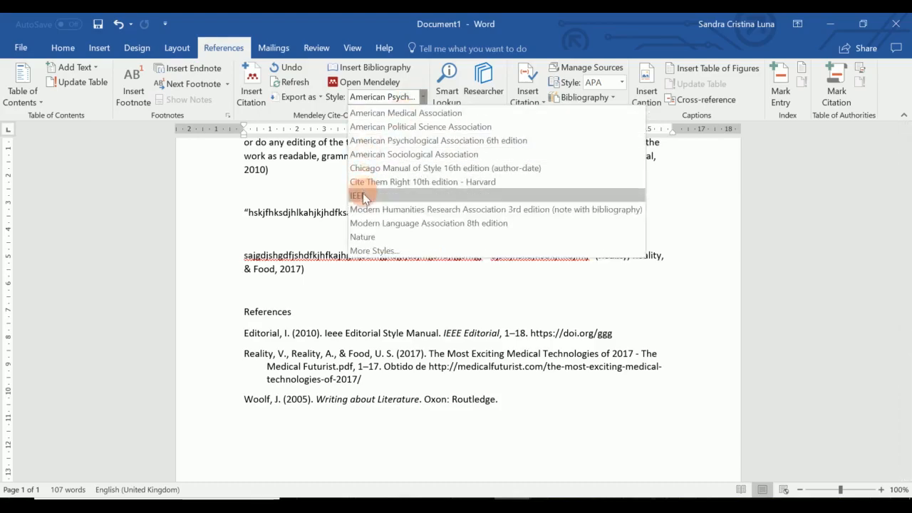
click(283, 185)
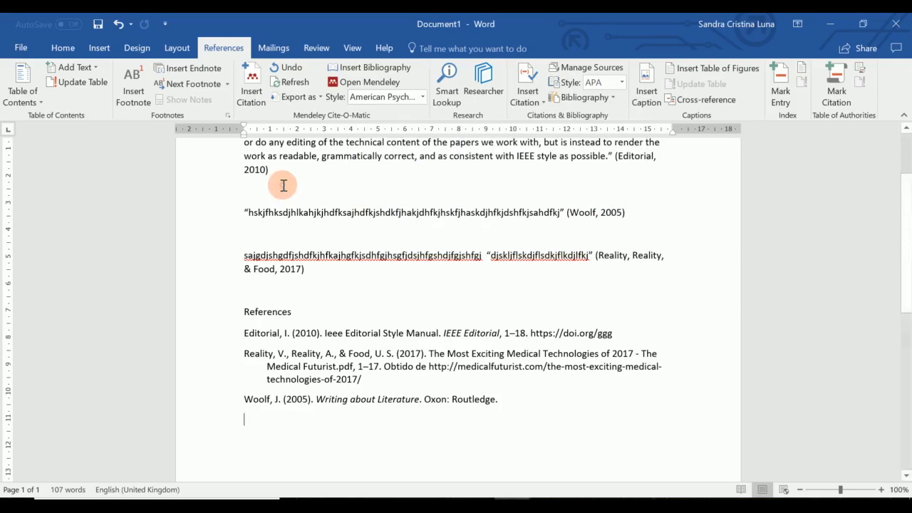
Select the whole document, from the bibliography up to the first quotation, and switch the Mendeley citation style to IEEE.
scroll(282, 185, up, 2)
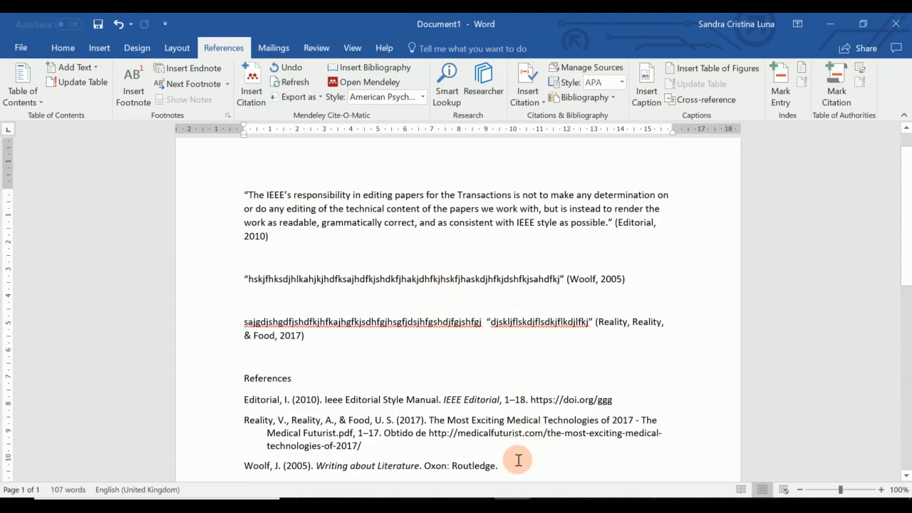
scroll(518, 460, down, 2)
click(517, 420)
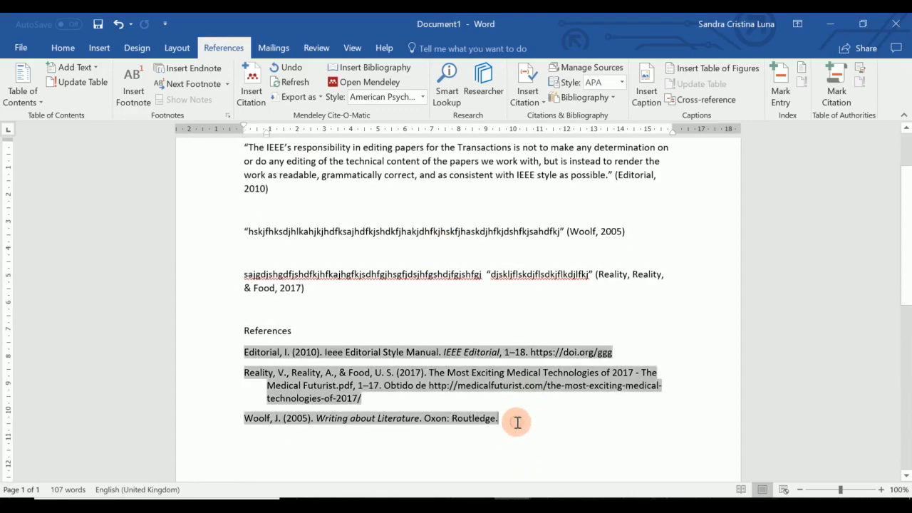
key(shift+Up)
key(shift+Up)
key(shift+Up)
key(shift+Up)
key(shift+Up)
key(shift+Up)
key(shift+Up)
key(shift+Up)
key(shift+Up)
key(shift+Up)
key(shift+Up)
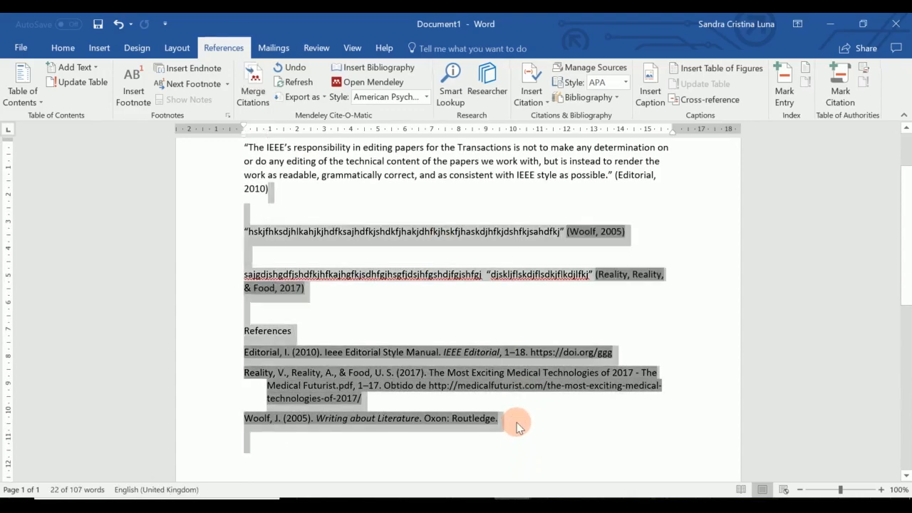
key(shift+Up)
key(shift+Up)
key(shift+Up)
key(shift+Up)
key(shift+Up)
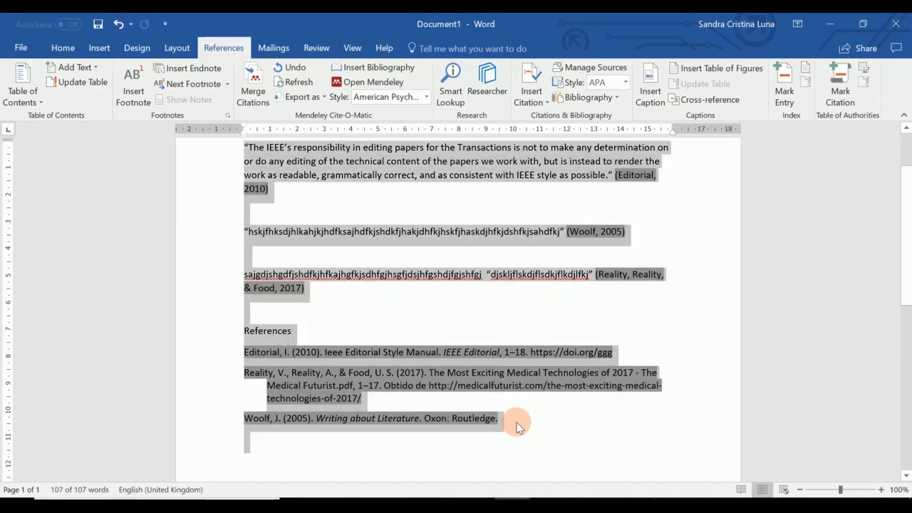
scroll(615, 440, up, 2)
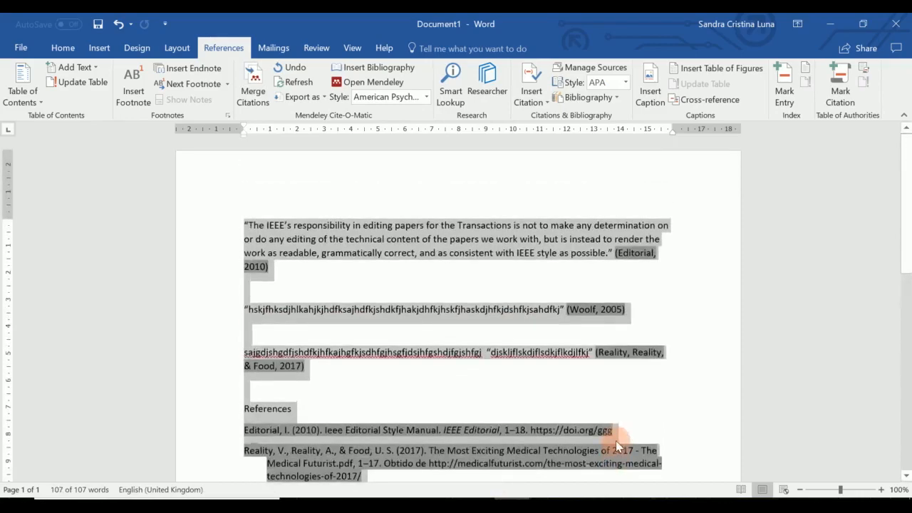
scroll(616, 441, down, 1)
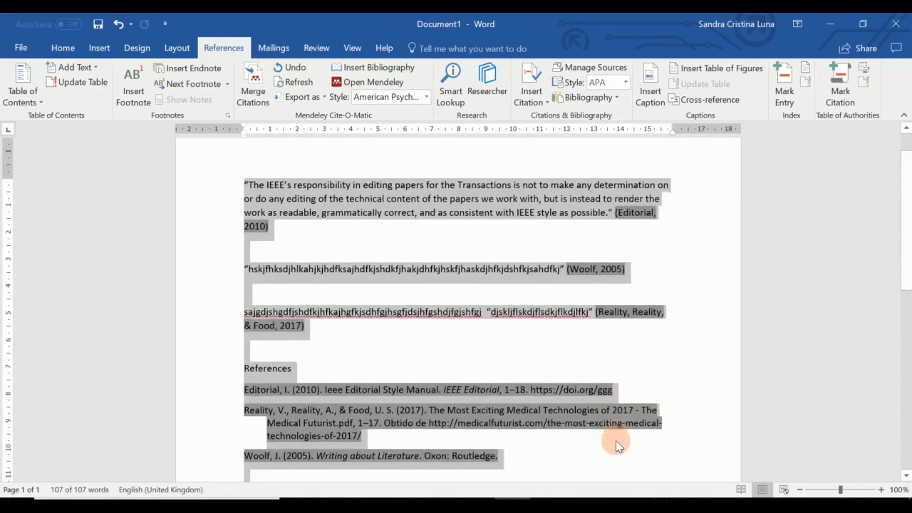
click(428, 98)
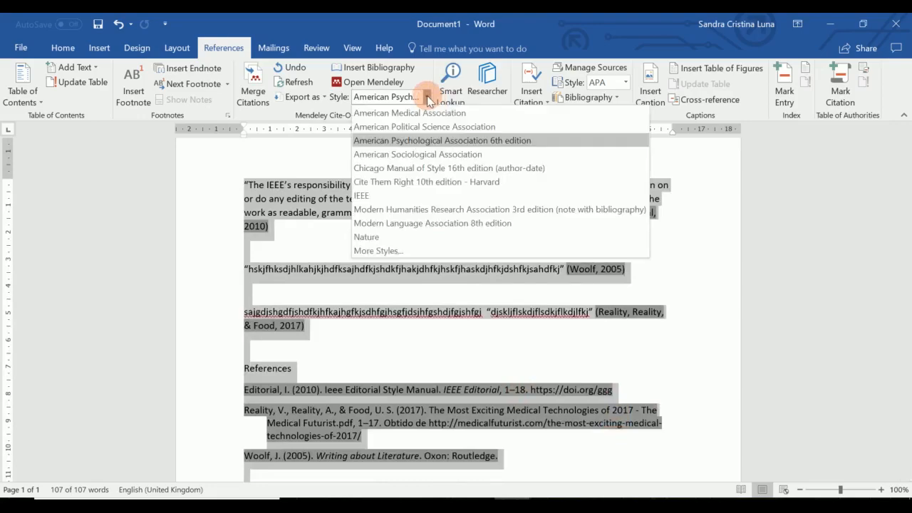
click(365, 195)
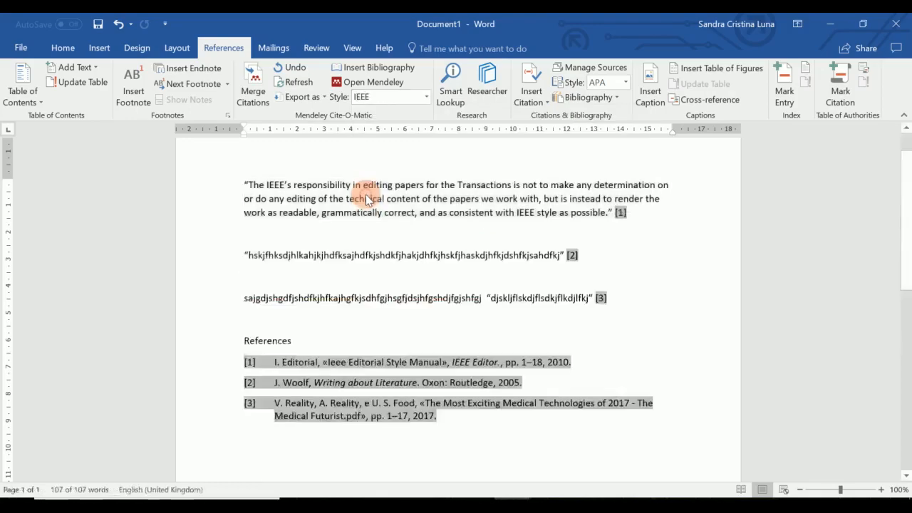
click(634, 274)
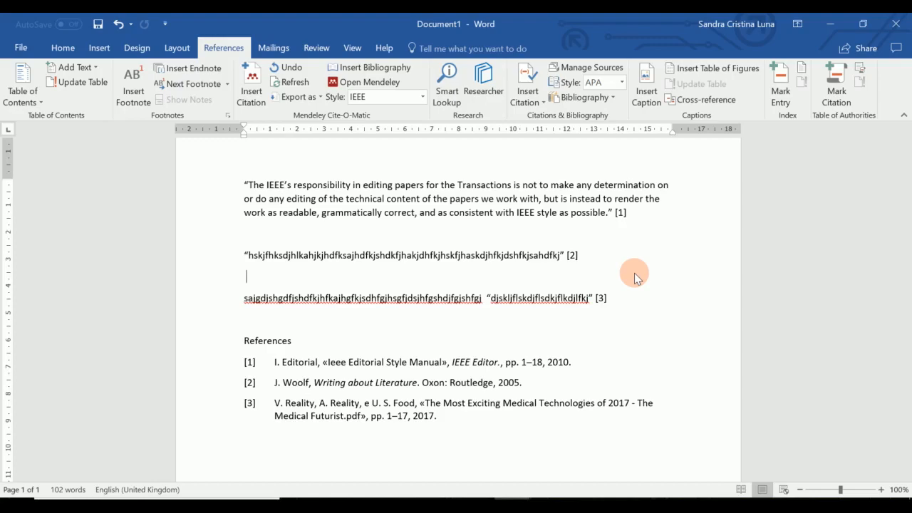
click(609, 495)
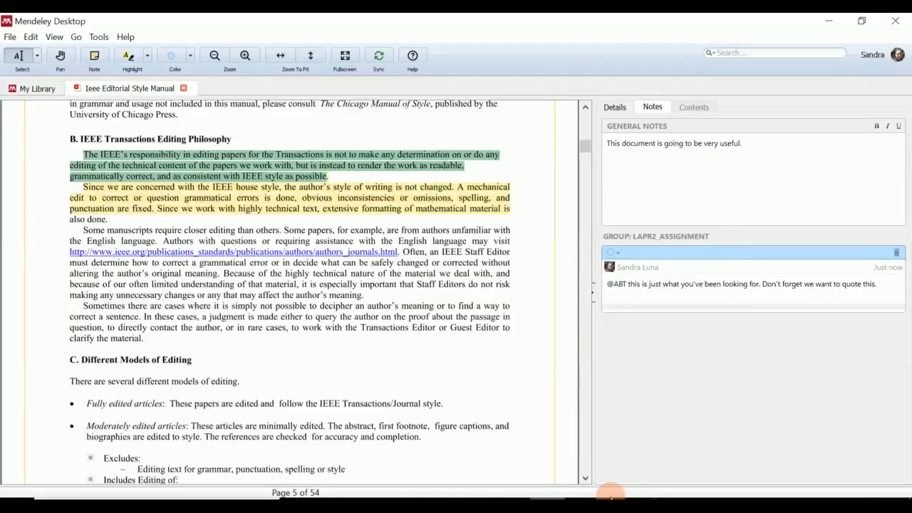
click(611, 495)
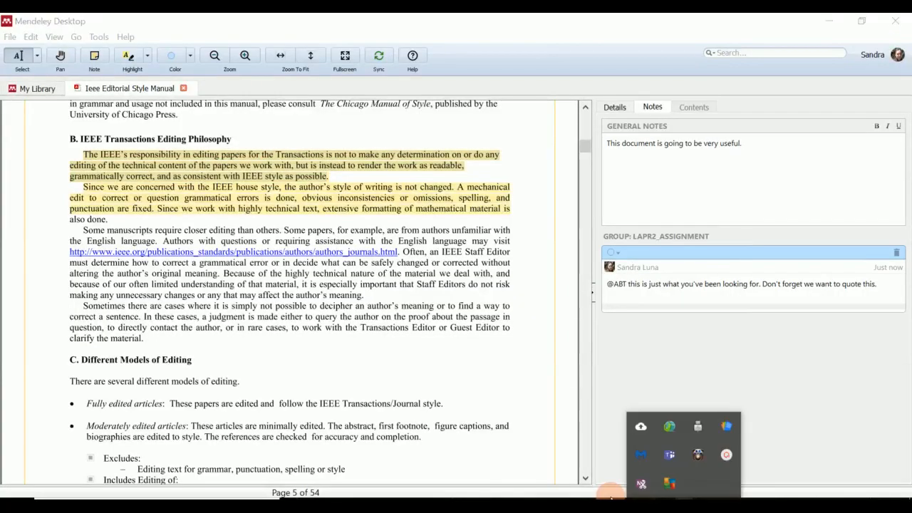
mouse_move(725, 458)
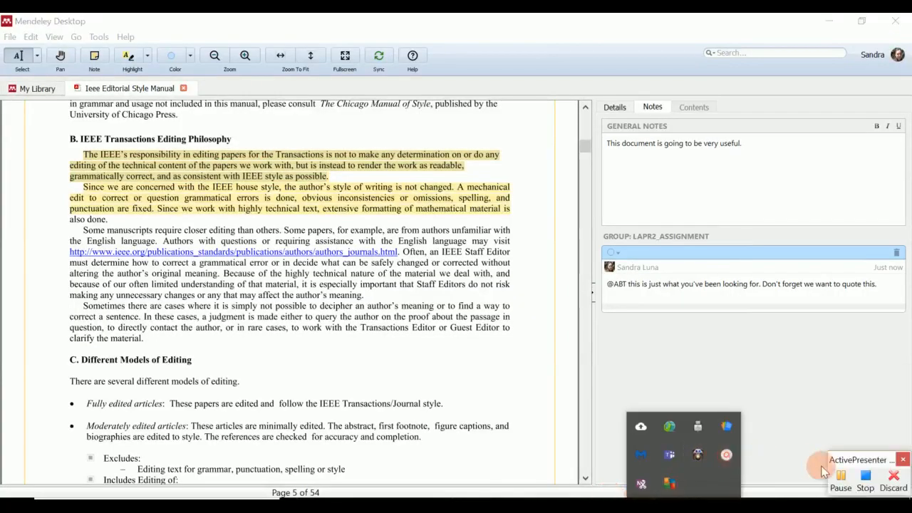